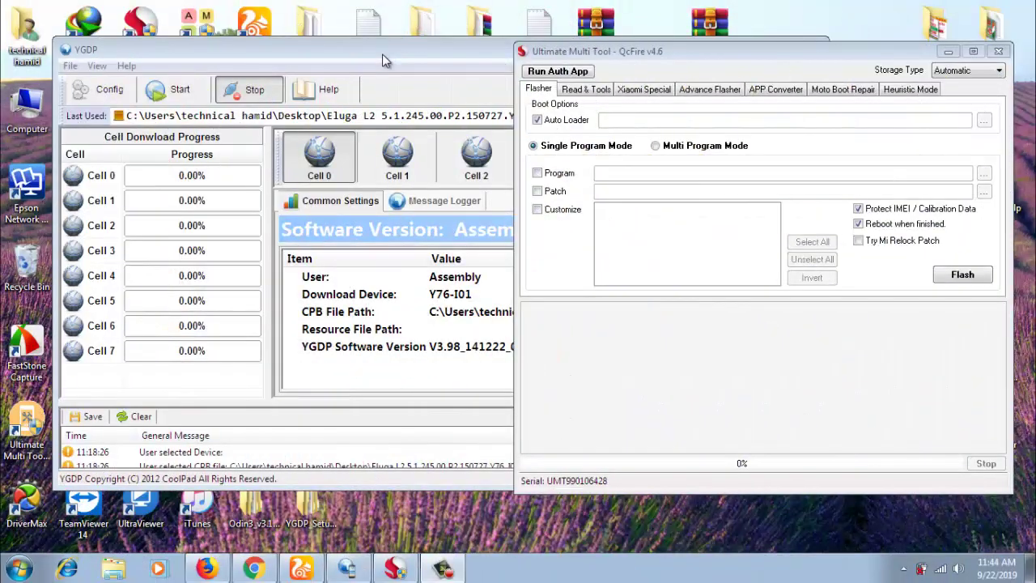
Step: Minimize the Ultimate Multi Tool - QcFire and YGDP windows to reveal the desktop
click(382, 53)
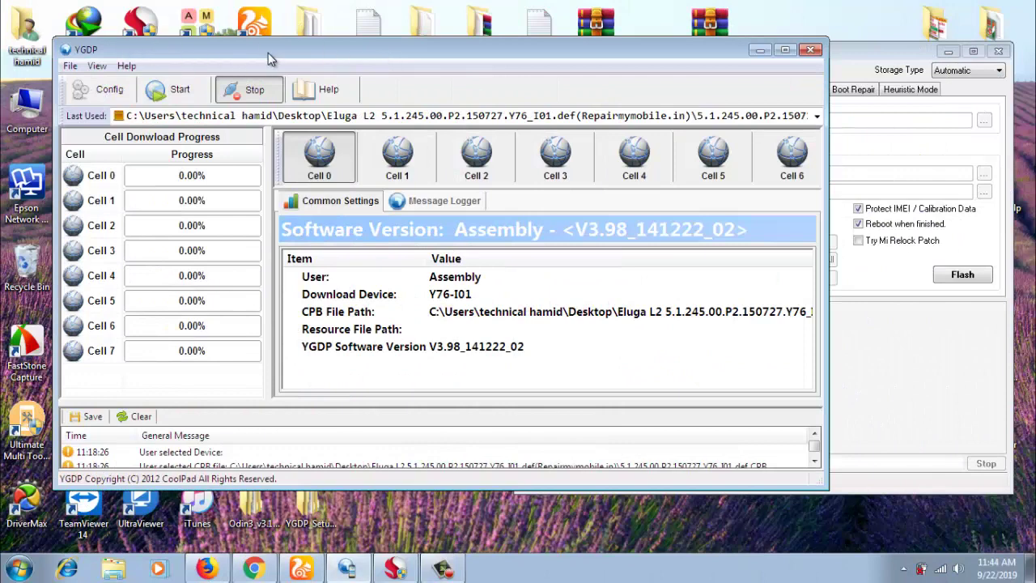
drag(268, 53, 238, 47)
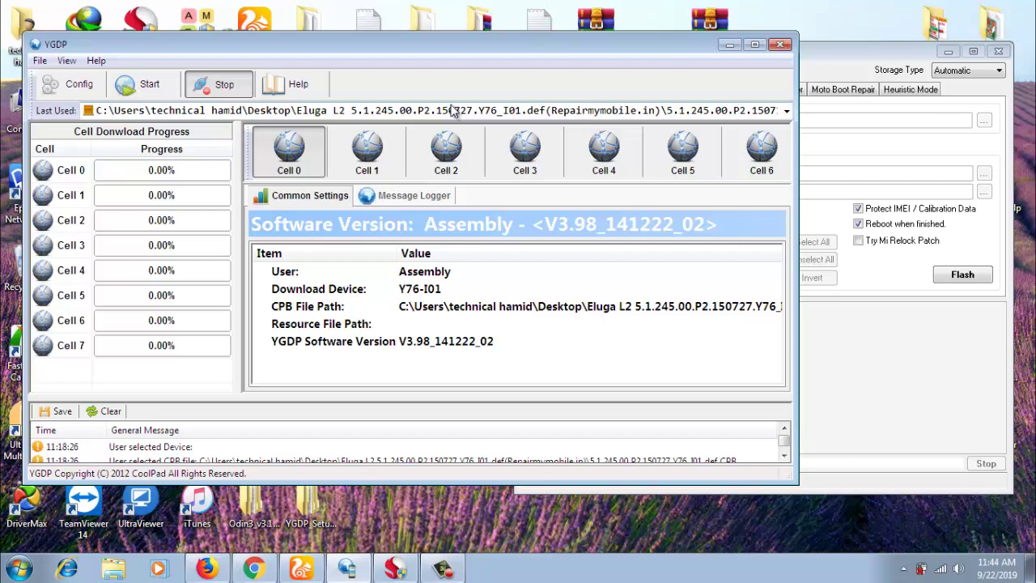
click(817, 47)
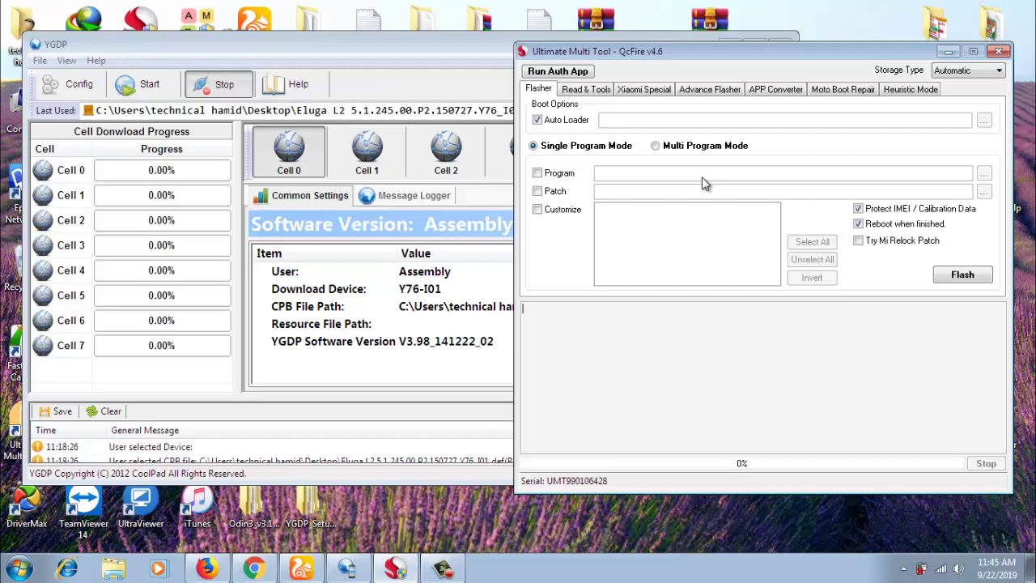
click(948, 51)
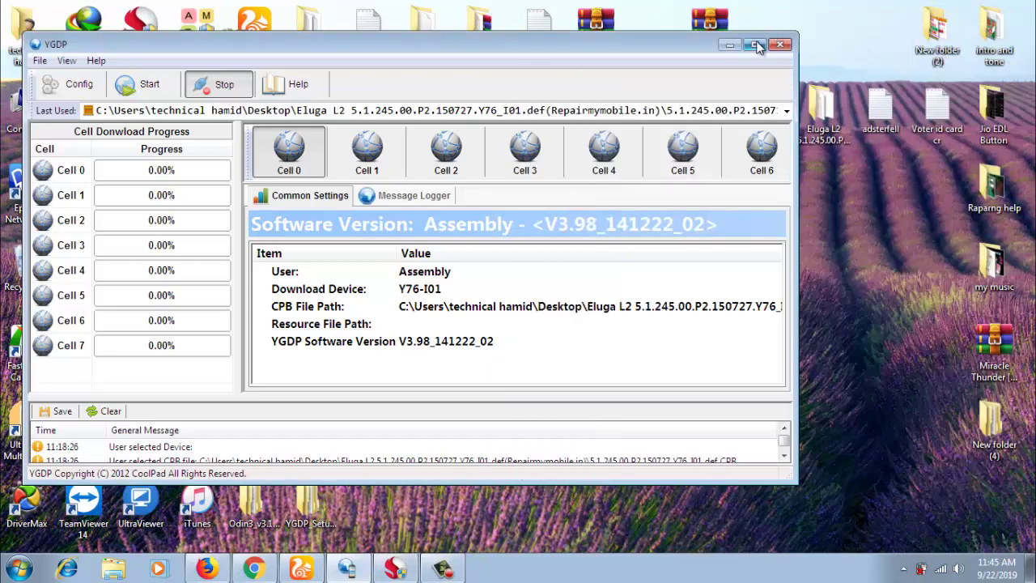
click(729, 45)
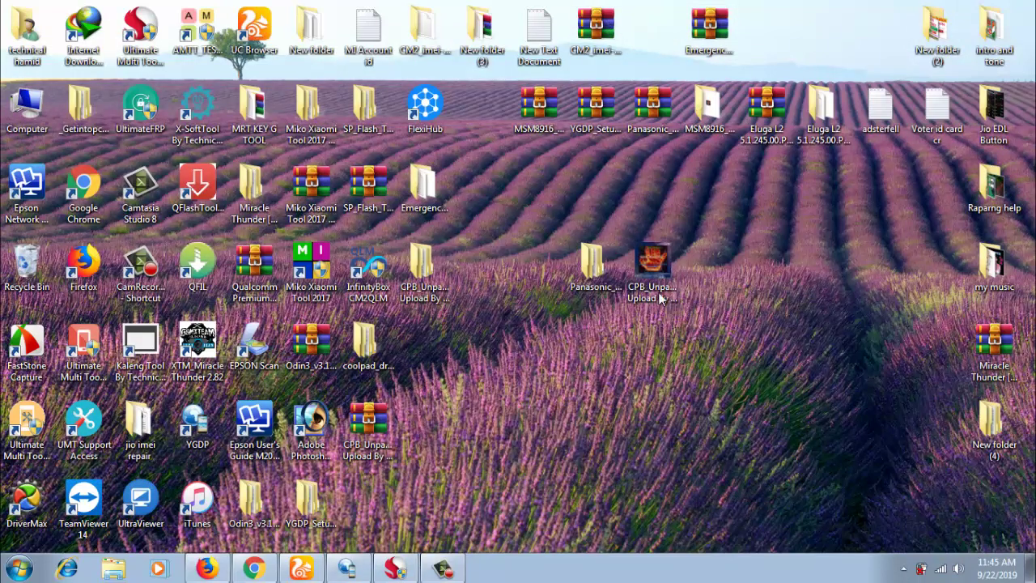
Step: Move the Panasonic Eluga L2 firmware folder farther from the CPB_Unpacker application on the desktop and copy that application
drag(658, 289, 645, 265)
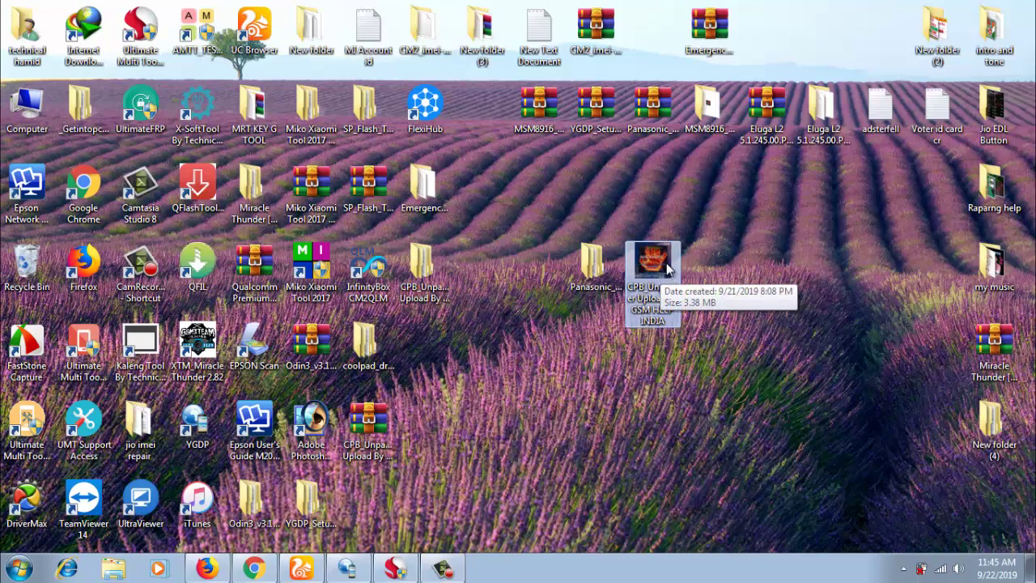
drag(600, 273, 577, 301)
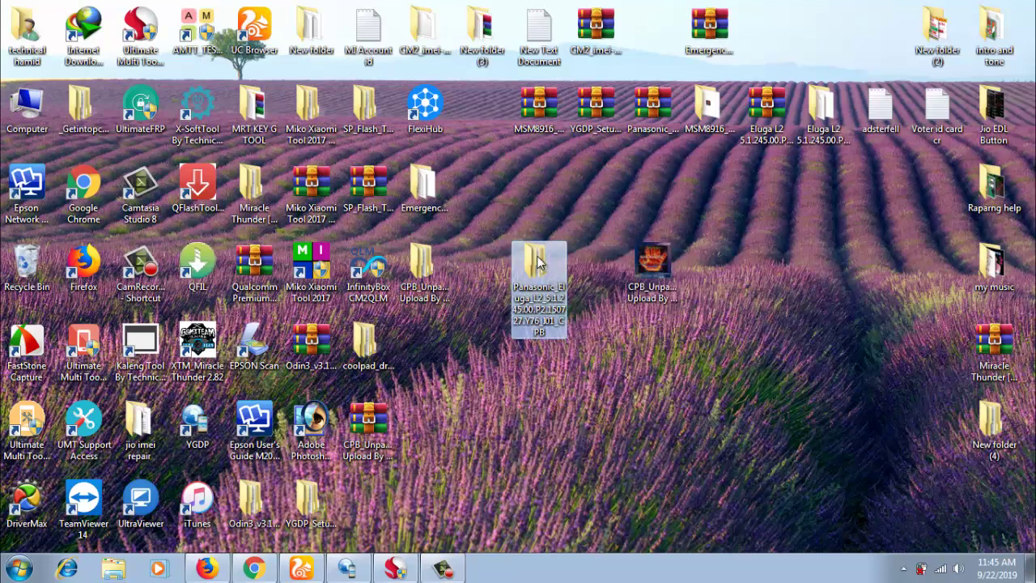
right_click(657, 283)
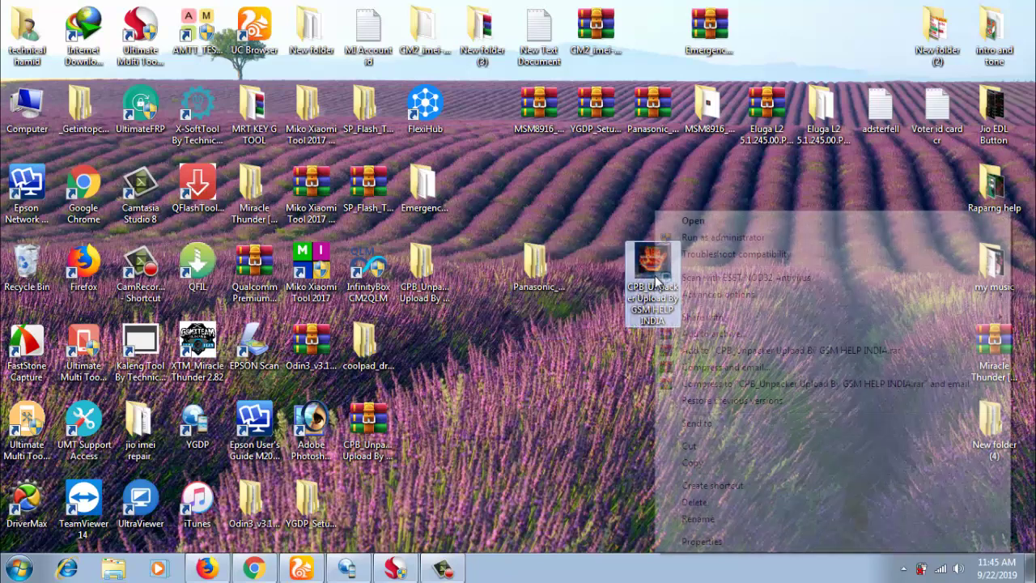
click(689, 462)
Step: Paste the copied application into the Firmware folder inside the nested Panasonic_Eluga_L2_5.1.245.00.P2.150727.Y76_I01_CPB folders
double_click(541, 271)
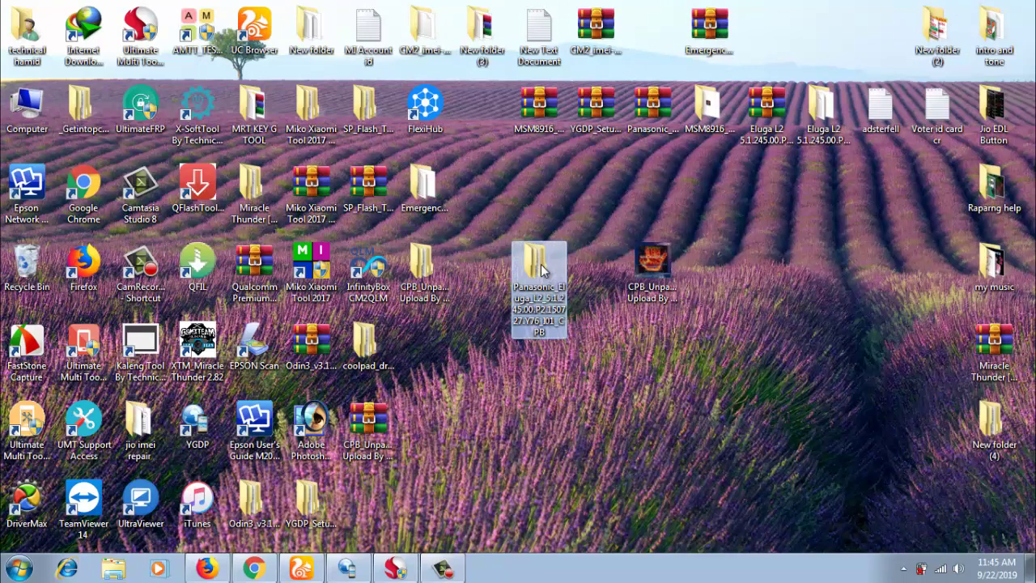
double_click(252, 98)
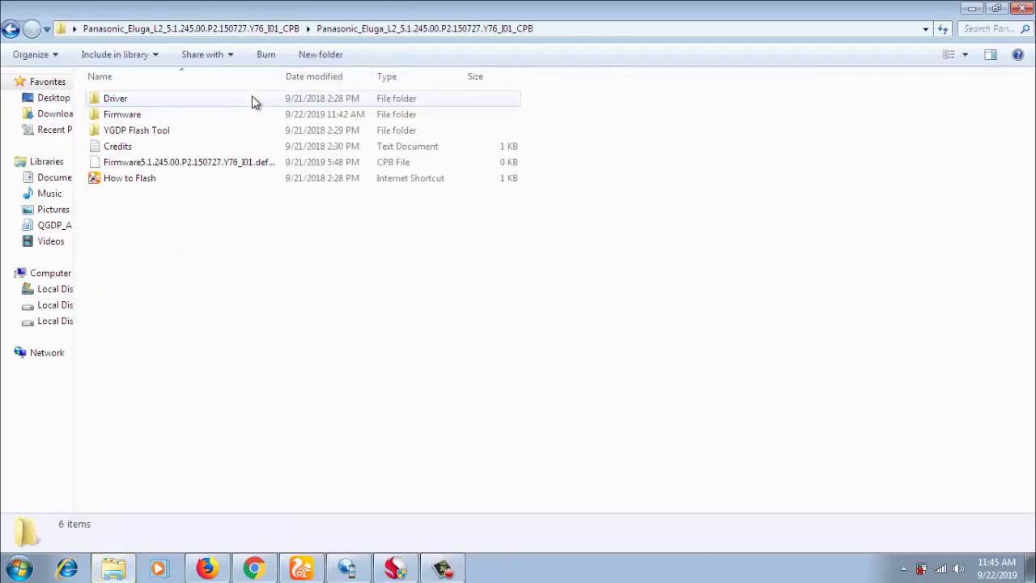
click(130, 121)
double_click(130, 119)
right_click(146, 153)
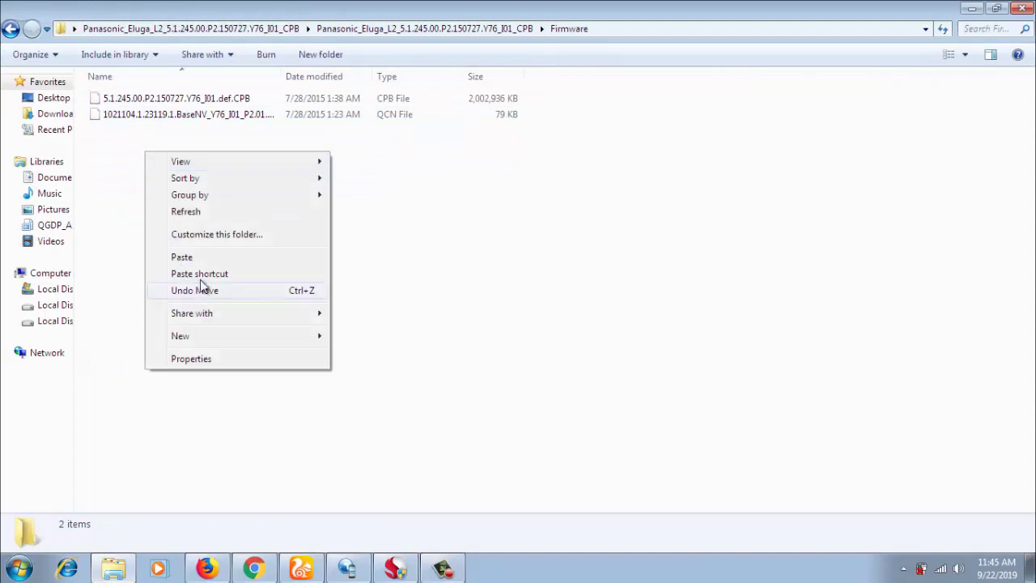
click(199, 258)
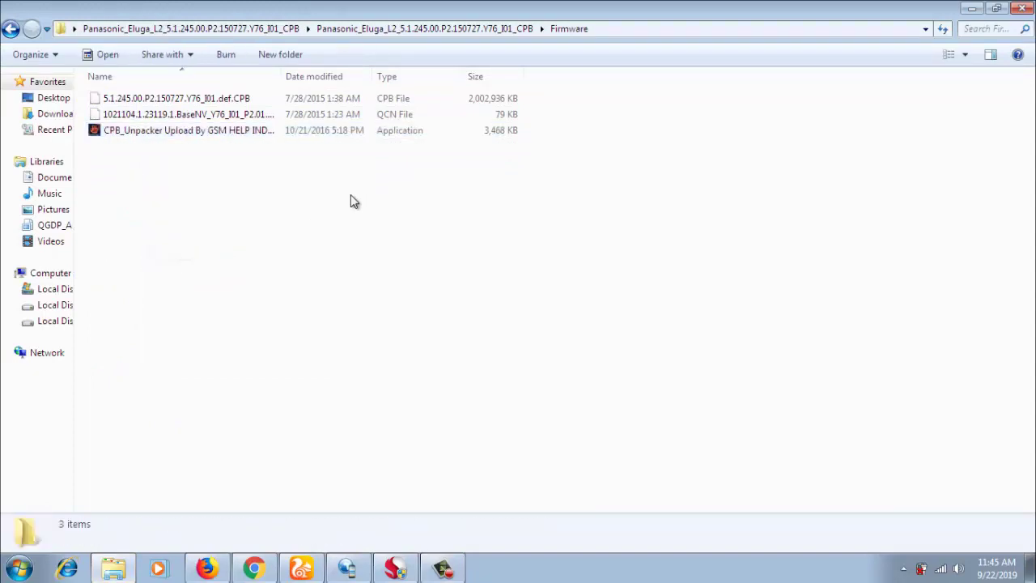
Step: Launch CPB_Unpacker from the Firmware folder, accept its startup message and reposition the CPB Editor window
double_click(128, 137)
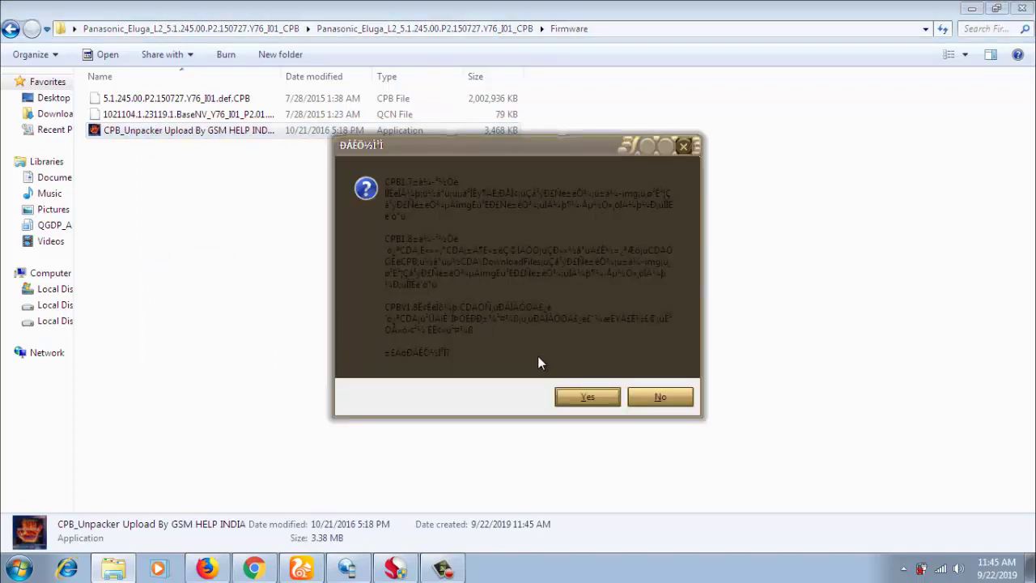
click(594, 397)
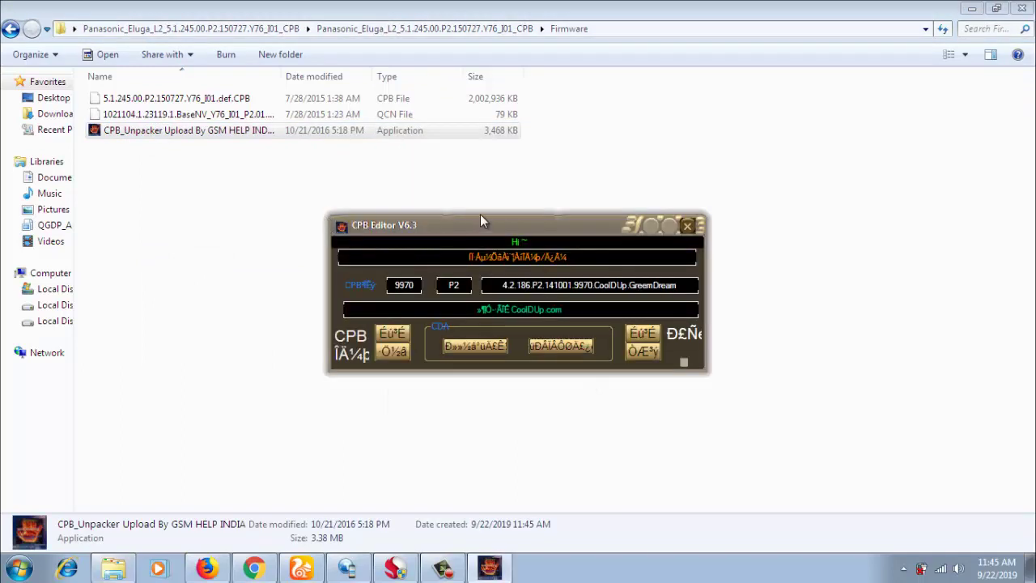
drag(481, 217, 529, 223)
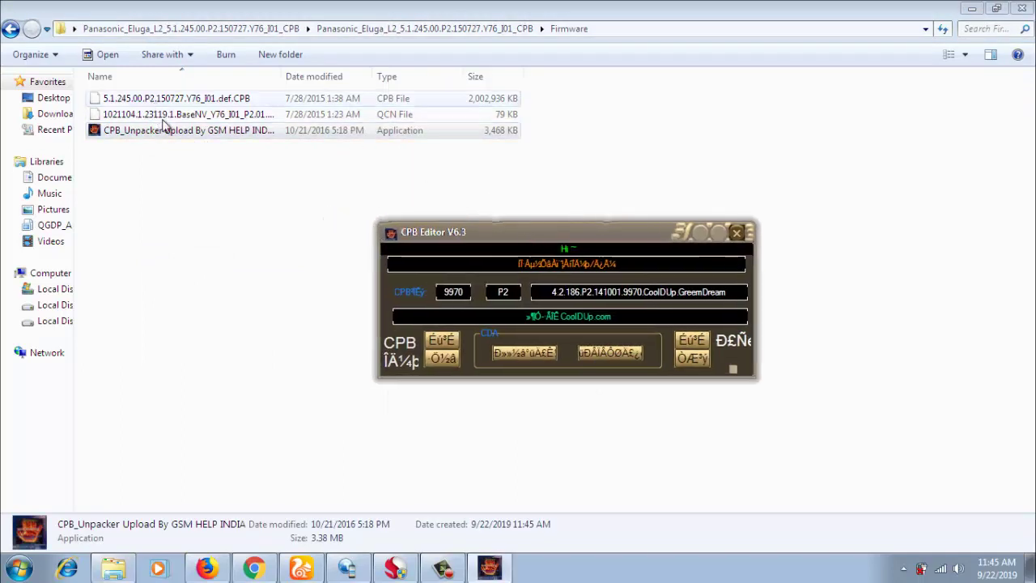
Step: Copy the Firmware folder's path and replace the placeholder in CPB Editor's file path field with it, ending in a slash
click(629, 31)
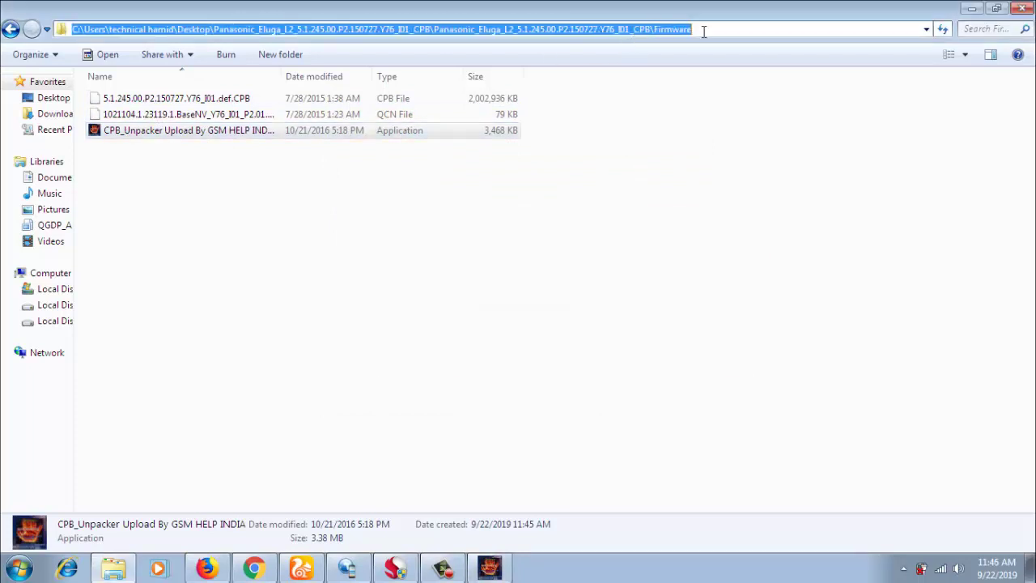
right_click(559, 28)
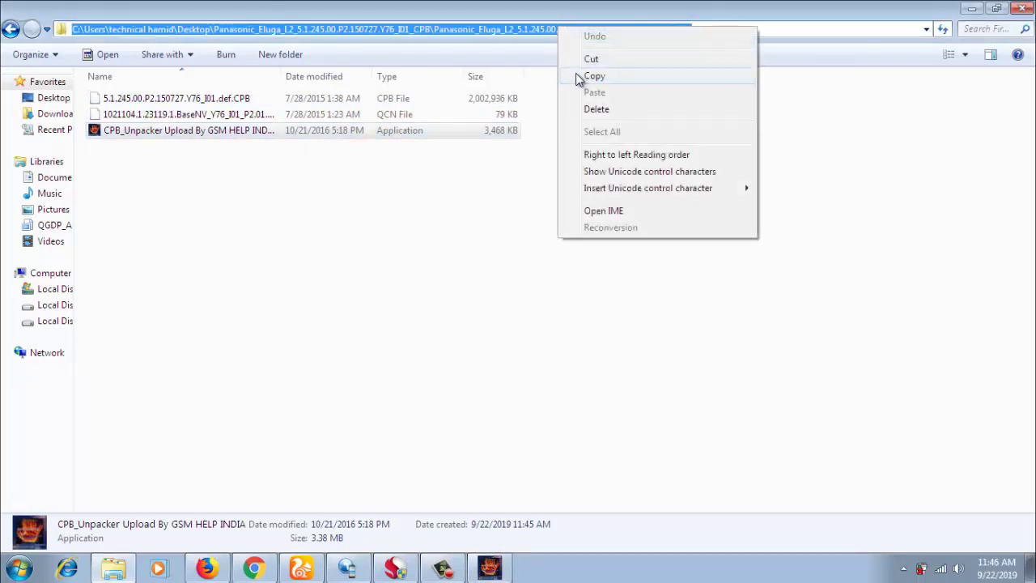
click(578, 74)
click(488, 569)
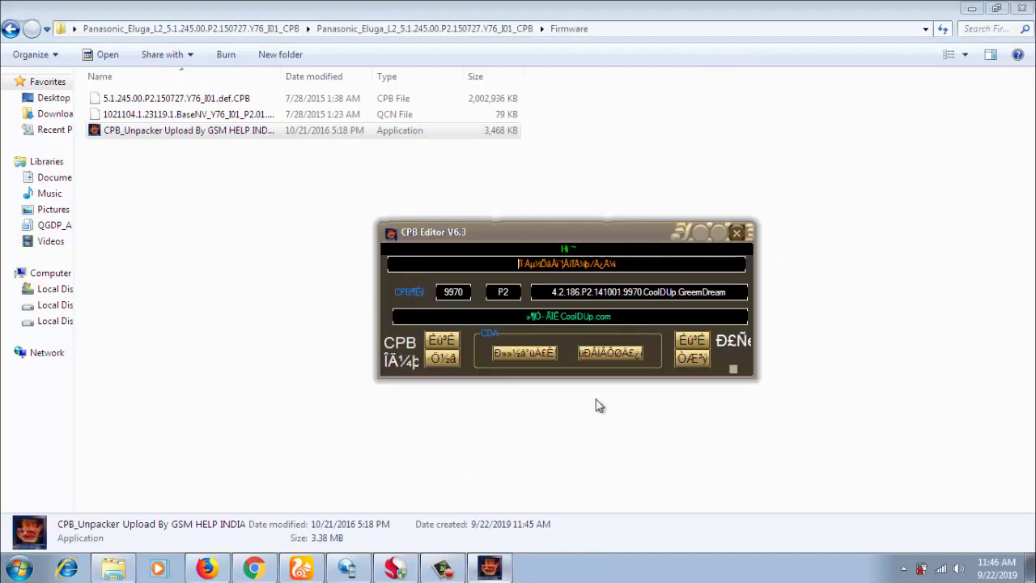
drag(573, 267, 508, 276)
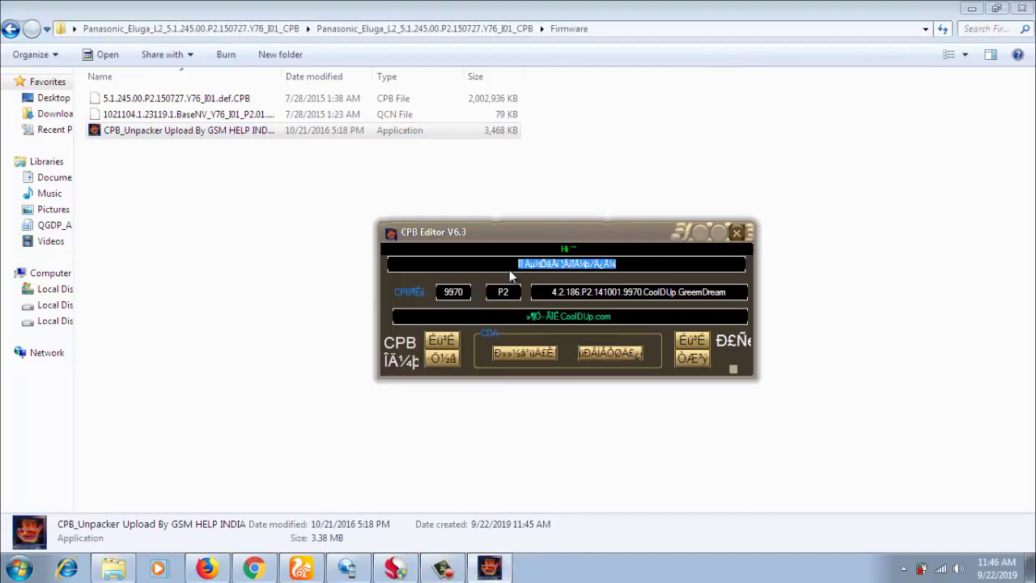
key(BackSpace)
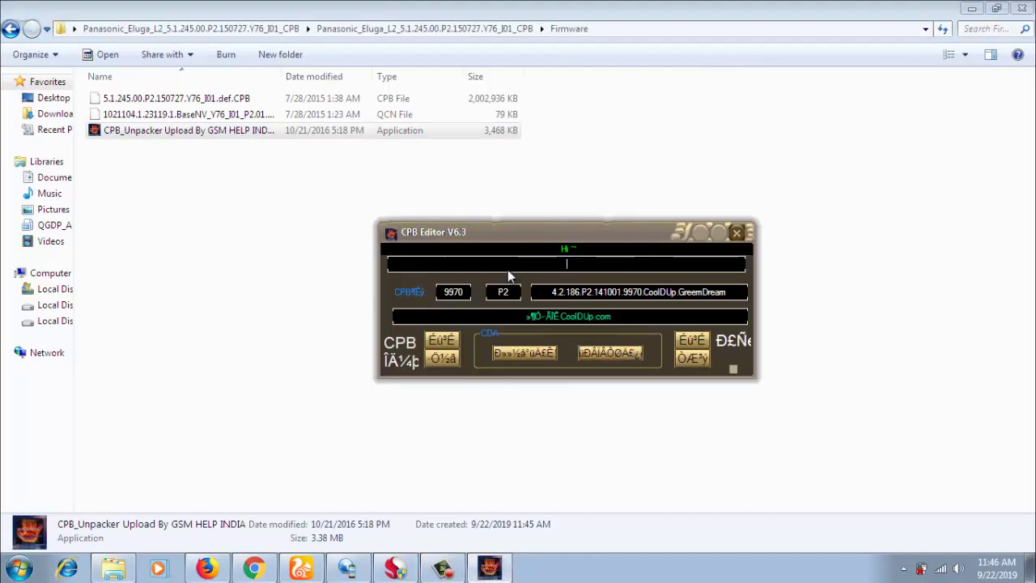
key(ctrl+v)
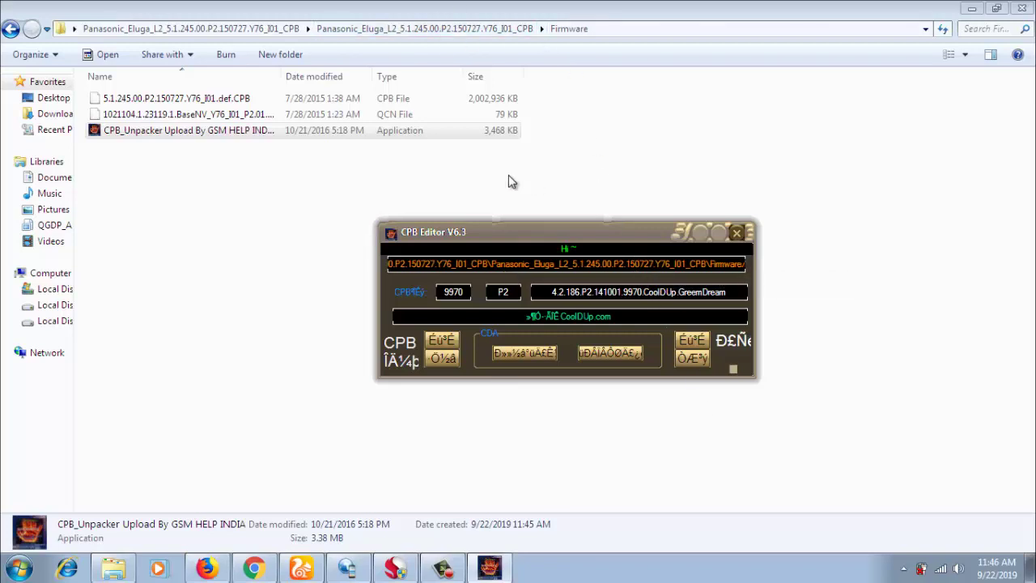
Step: Copy the complete file name 5.1.245.00.P2.150727.Y76_I01.def.CPB, including its extension, from the Firmware folder
click(148, 99)
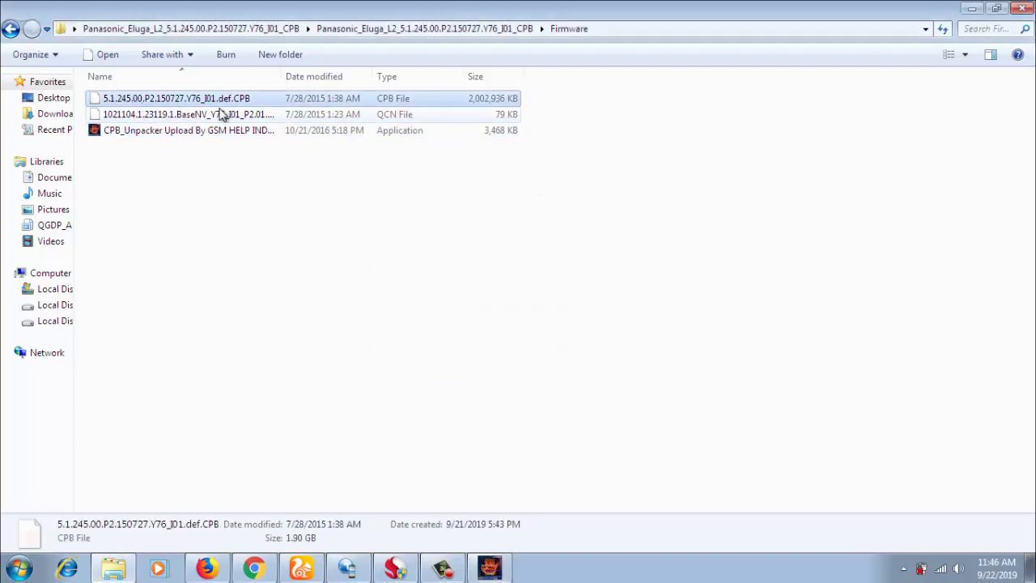
right_click(188, 102)
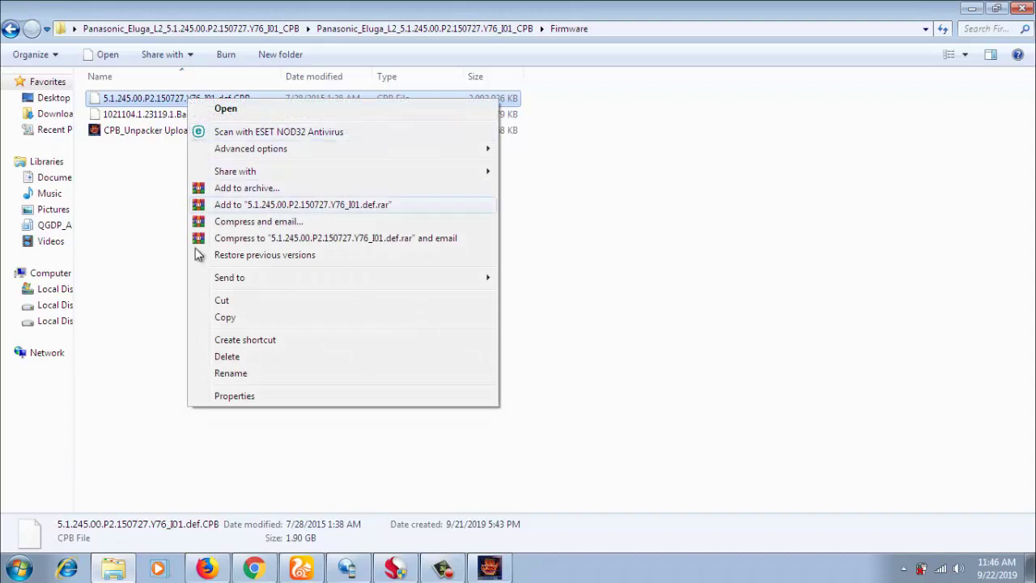
click(232, 373)
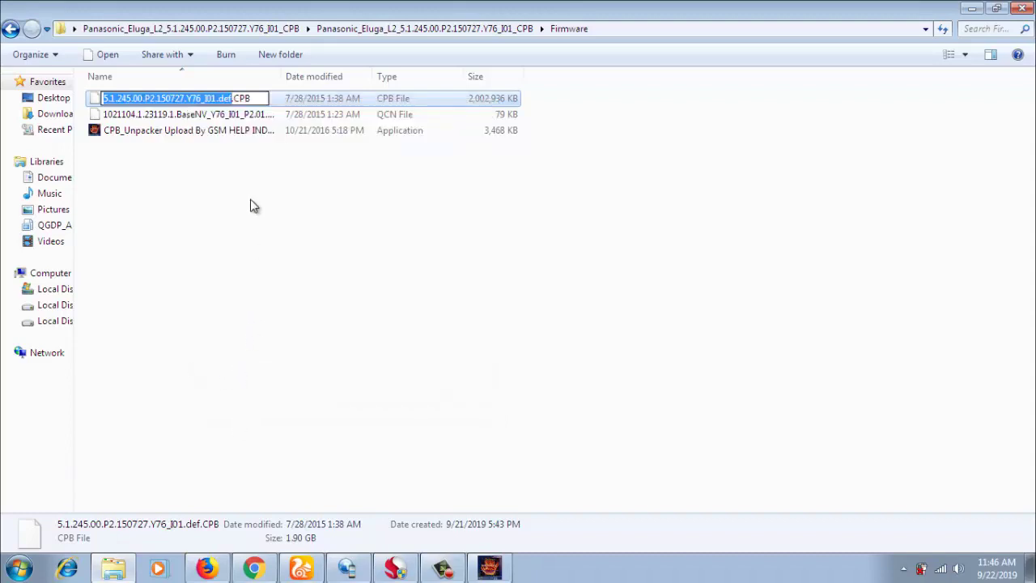
drag(258, 99, 104, 98)
right_click(127, 98)
click(167, 149)
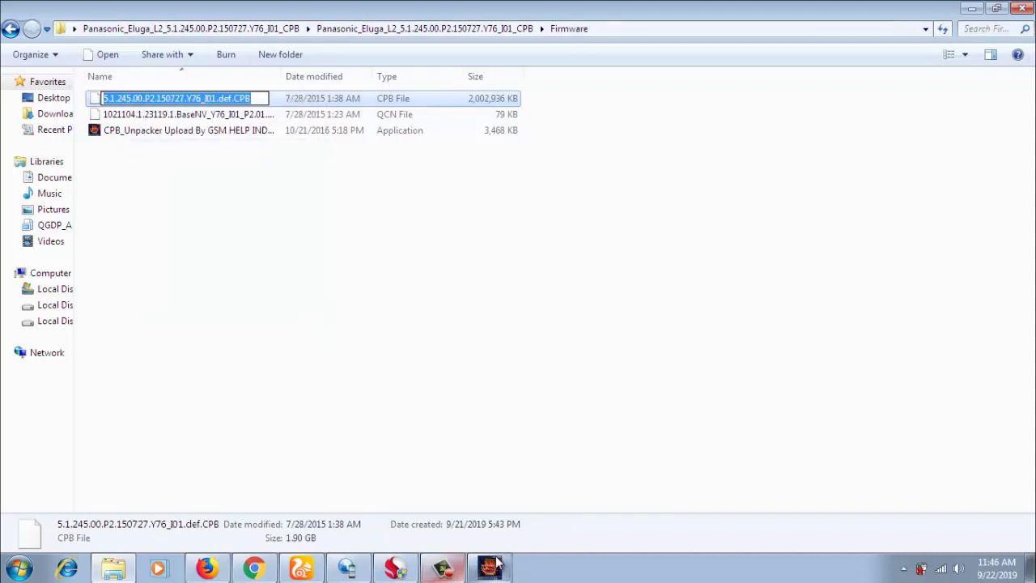
Step: Append the copied file name to the folder path in CPB Editor and start unpacking the CPB file
click(491, 567)
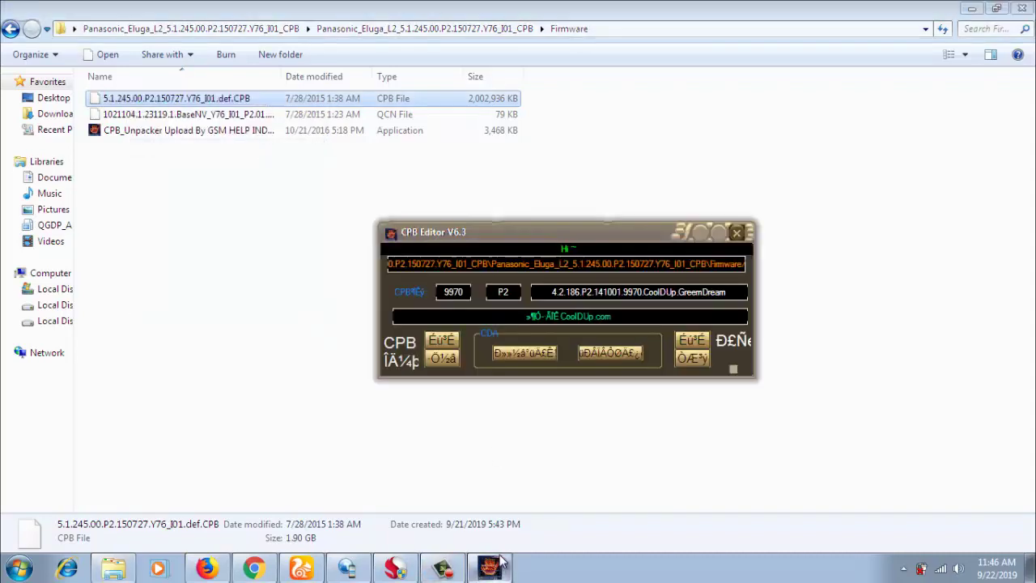
right_click(744, 261)
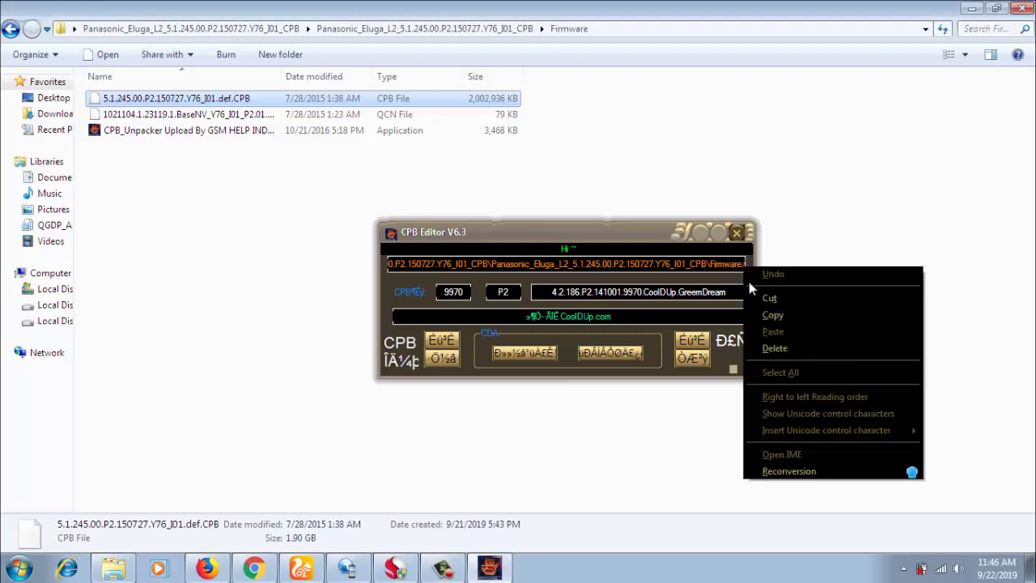
click(772, 335)
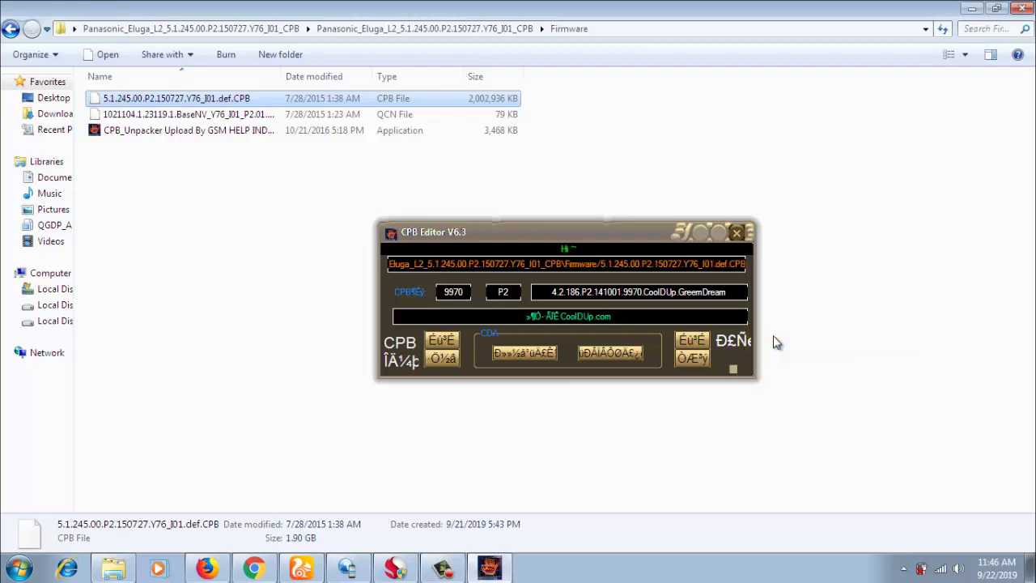
click(445, 360)
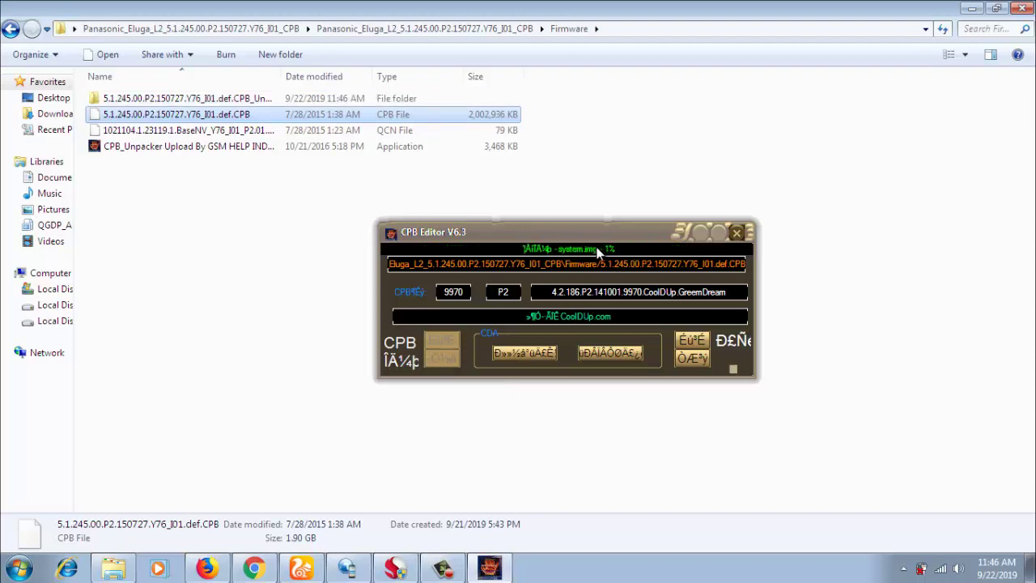
Step: Look inside the 5.1.245.00.P2.150727.Y76_I01.def.CPB_Unpacked folder and return to the Firmware folder
click(161, 96)
double_click(161, 98)
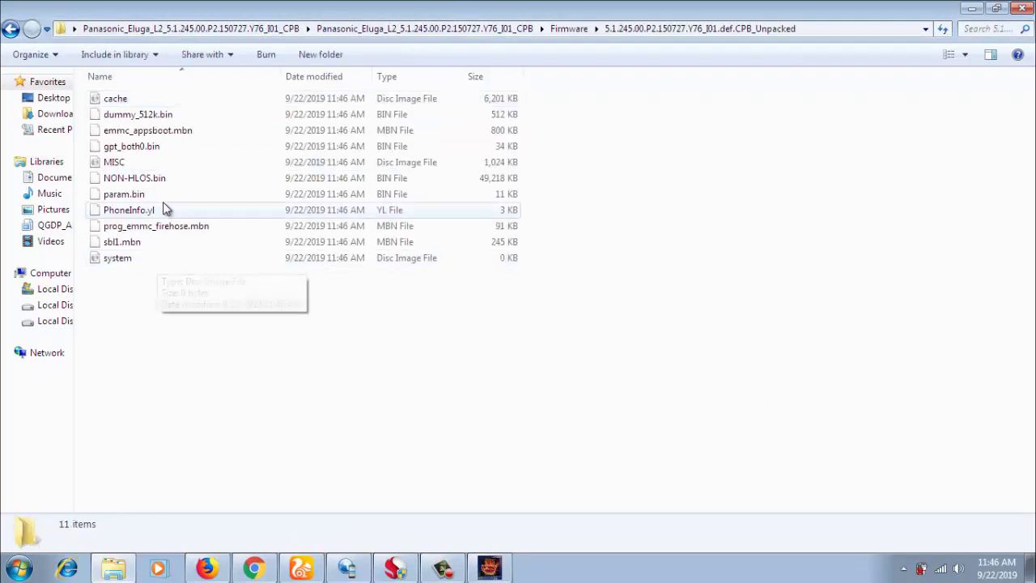
click(10, 28)
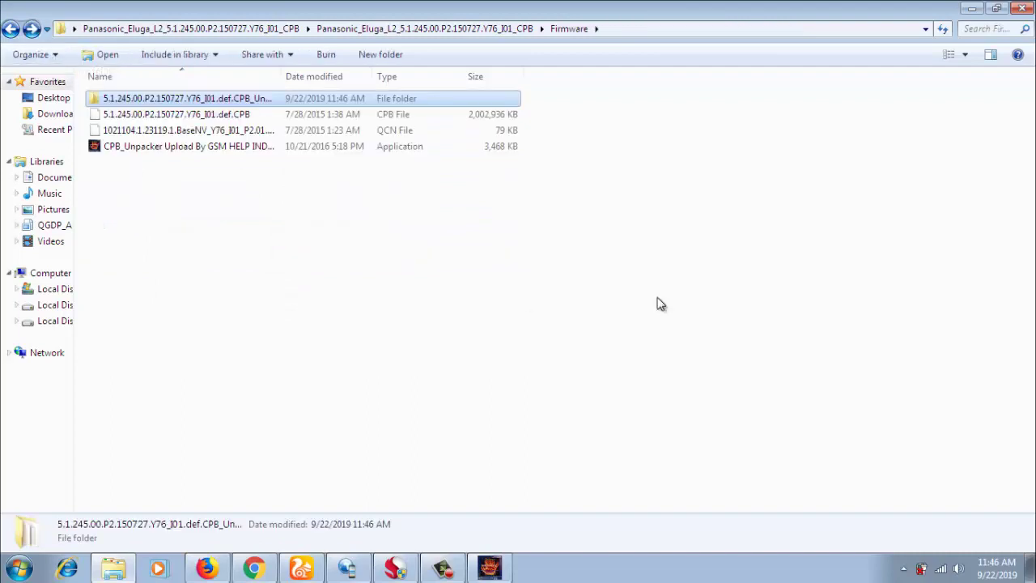
Step: Check the unpacking progress in CPB Editor and examine the extracted files in the CPB_Unpacked folder
click(489, 567)
drag(599, 236, 684, 237)
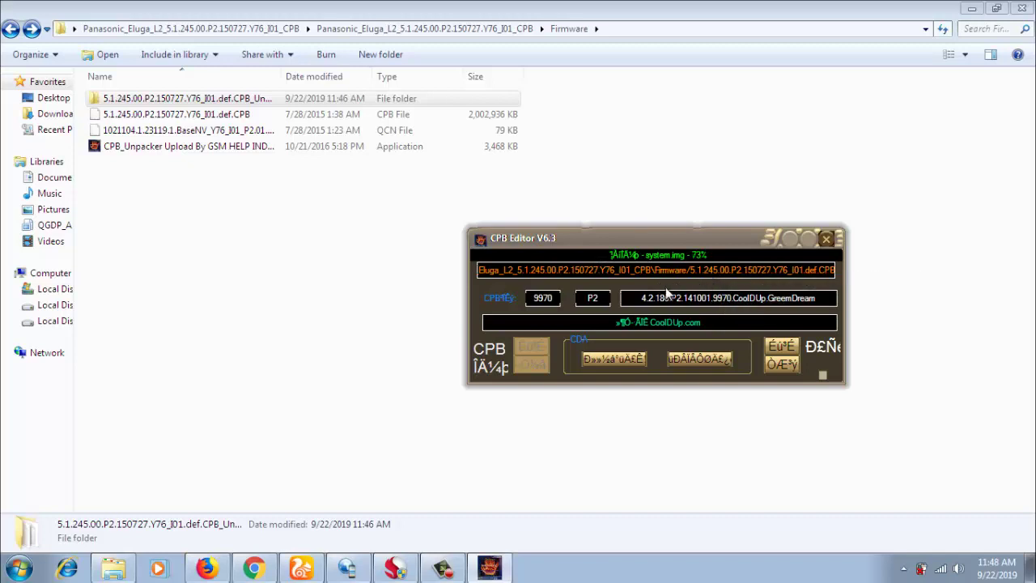
click(142, 101)
double_click(140, 100)
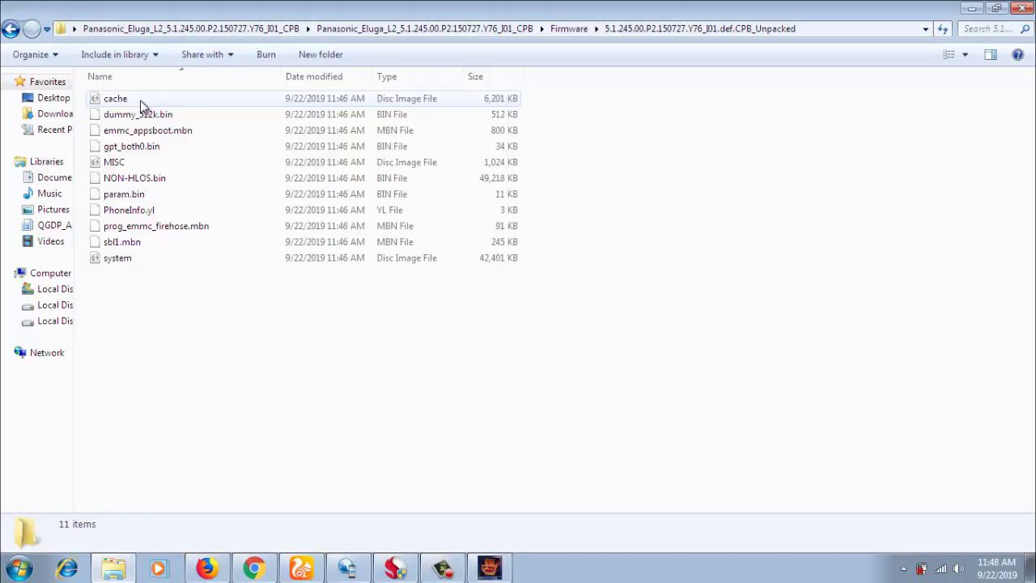
drag(174, 339, 185, 70)
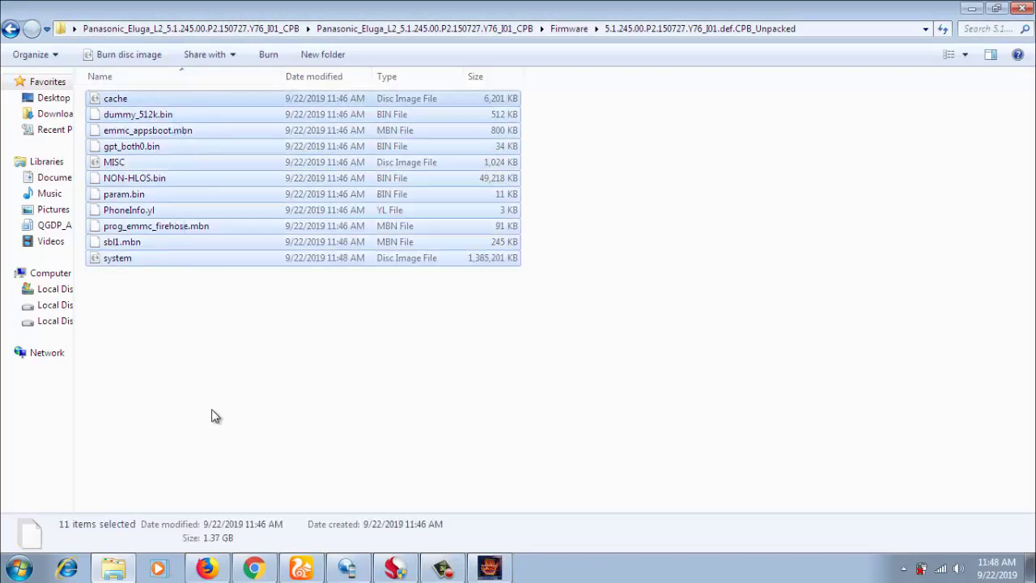
click(178, 335)
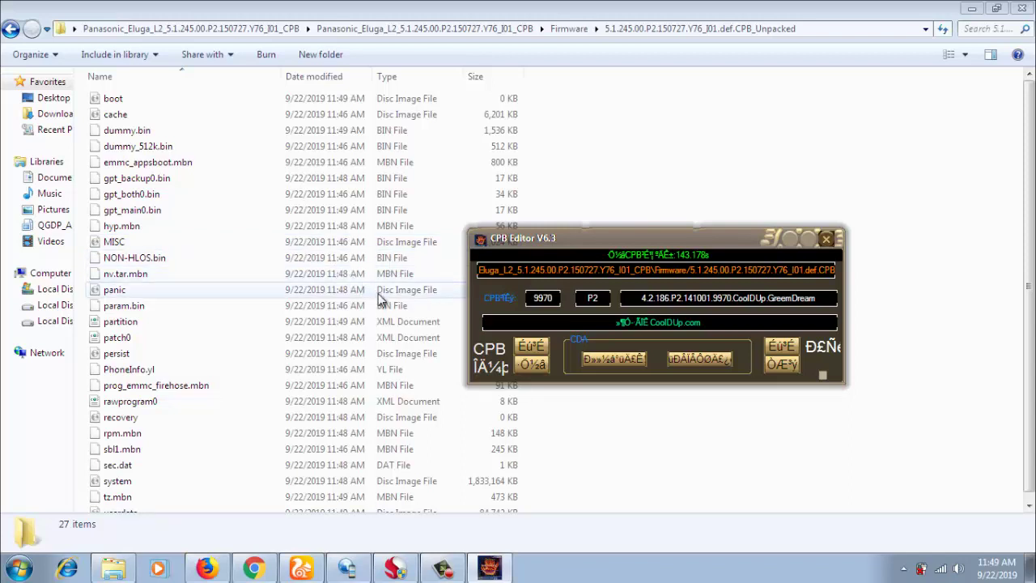
Step: Move the CPB Editor window aside and look through all the extracted files in the CPB_Unpacked folder
drag(1029, 183, 1034, 191)
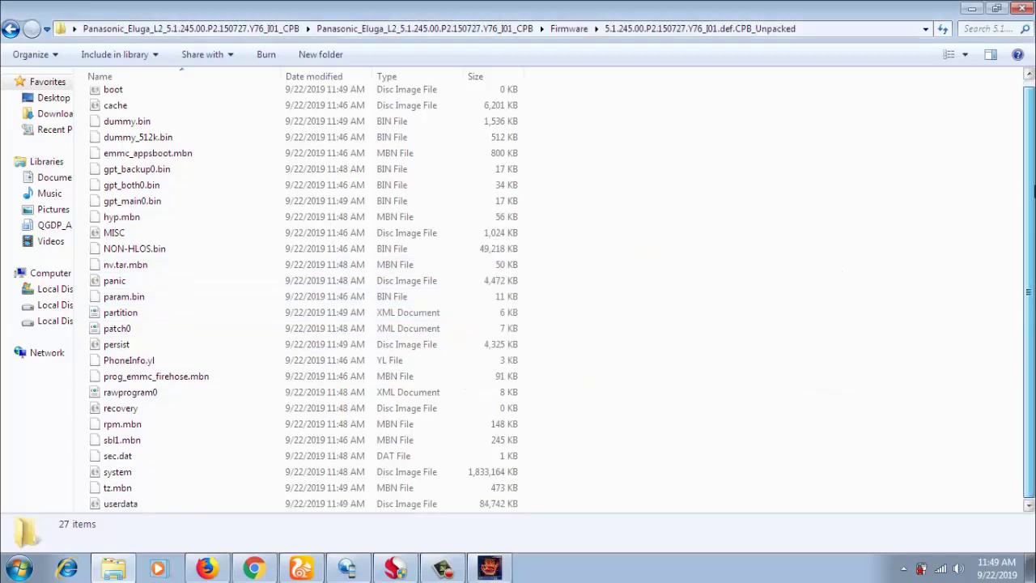
double_click(742, 10)
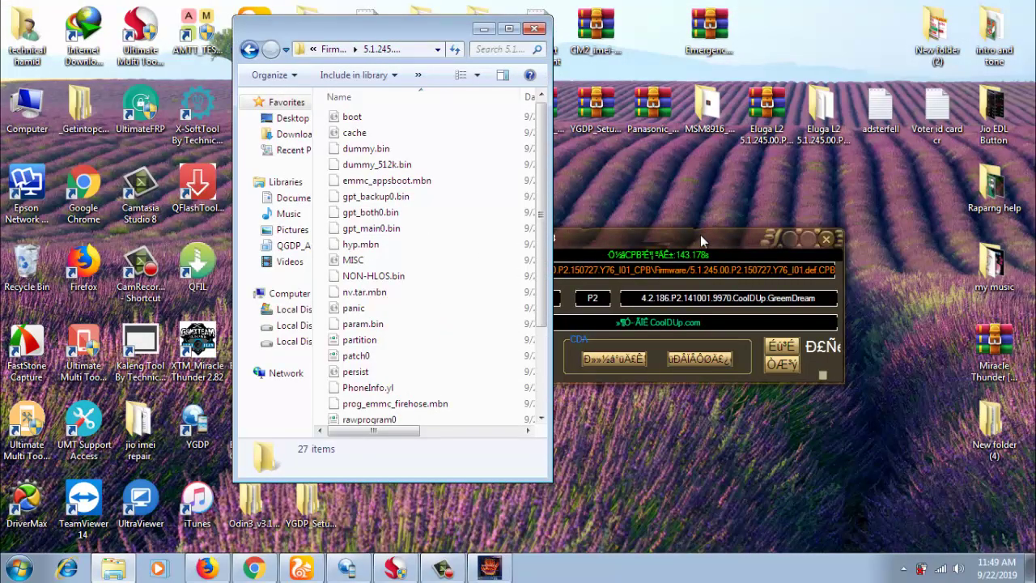
drag(699, 235, 831, 200)
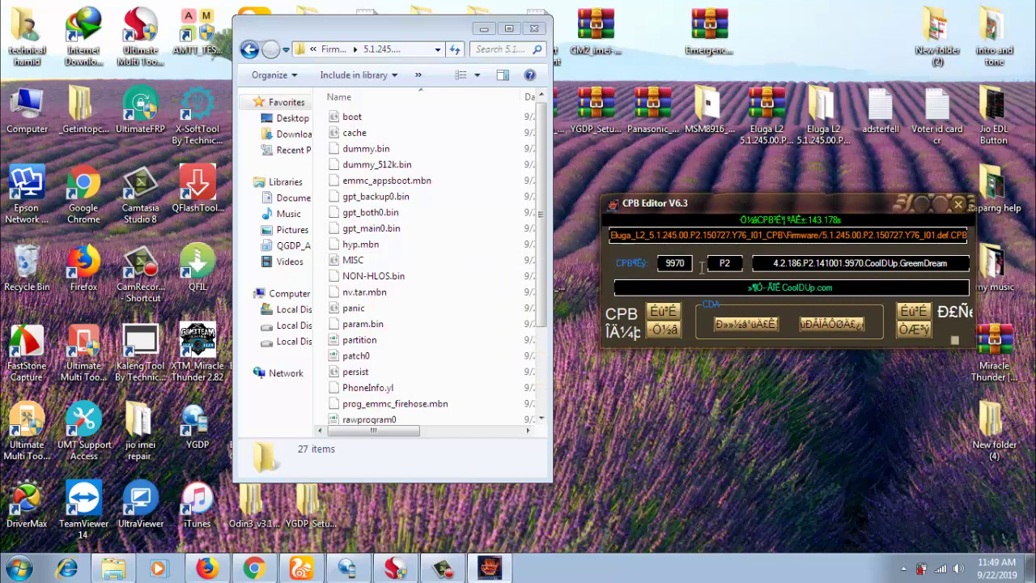
click(509, 30)
scroll(1033, 346, down, 1)
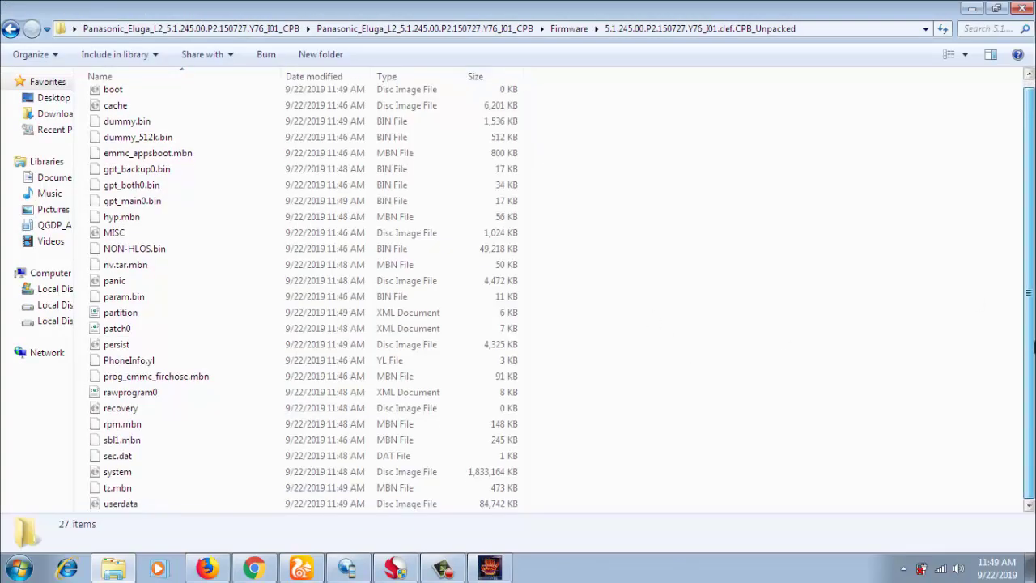
scroll(1033, 251, up, 1)
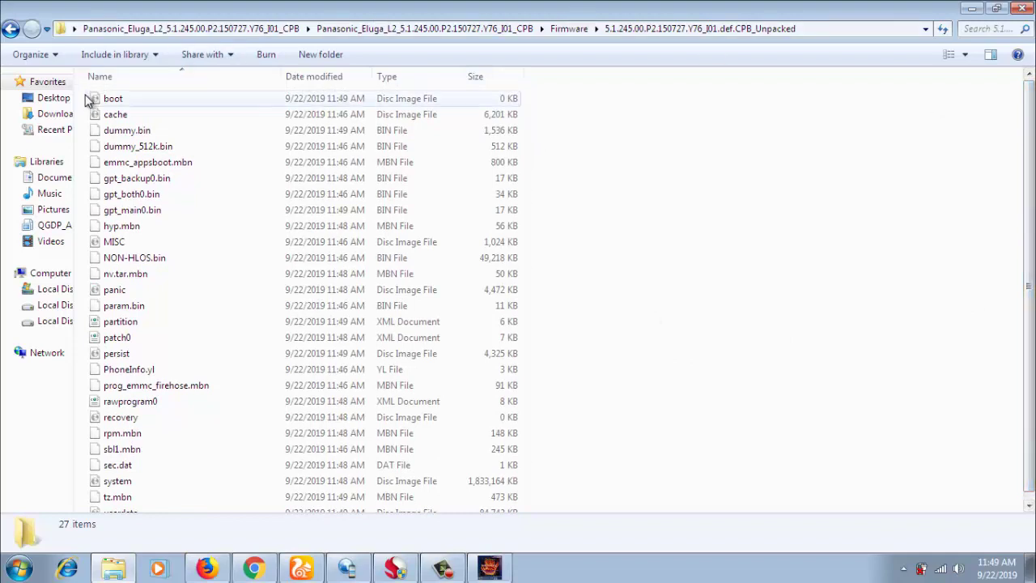
drag(81, 93, 172, 505)
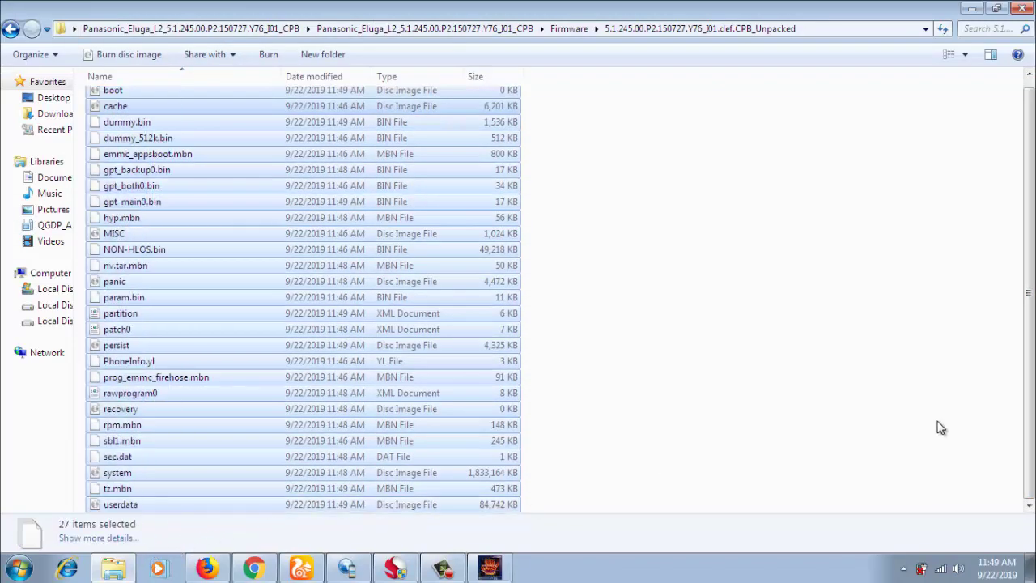
scroll(769, 215, up, 1)
click(769, 215)
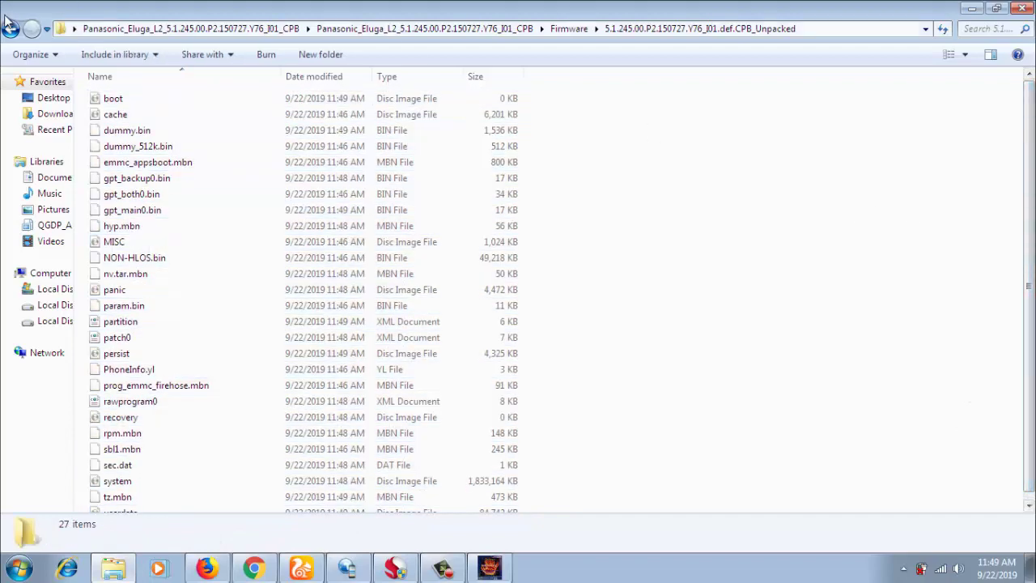
Step: Reopen the CPB_Unpacked folder from the Firmware folder to check the updated file sizes, and close the folder window
click(10, 29)
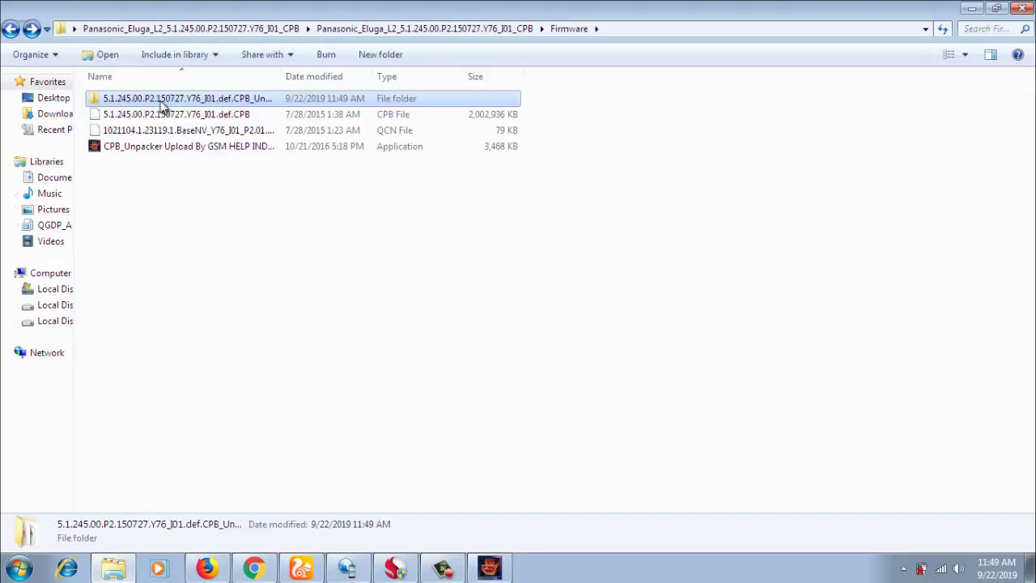
double_click(160, 102)
scroll(885, 150, down, 1)
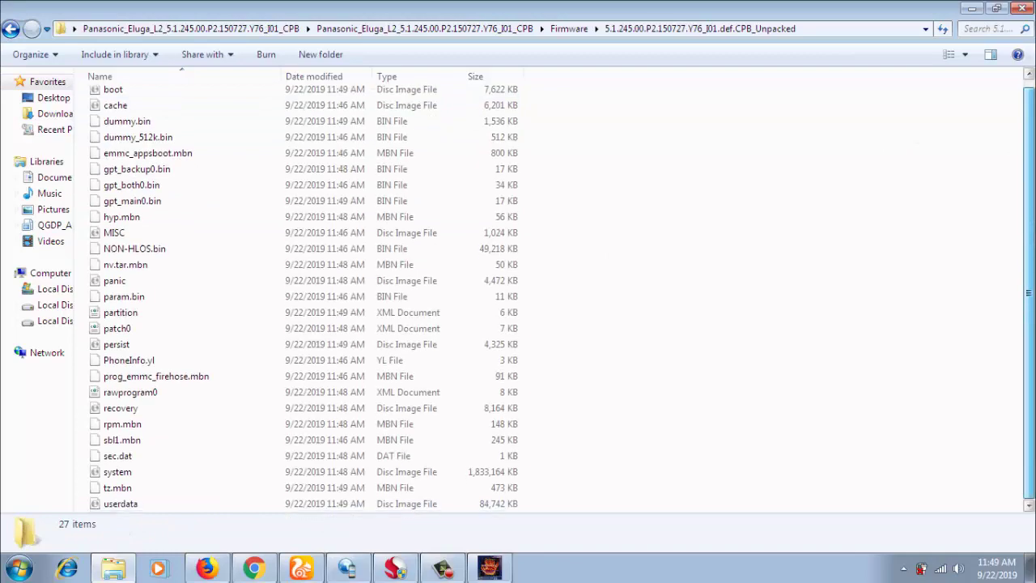
click(1021, 8)
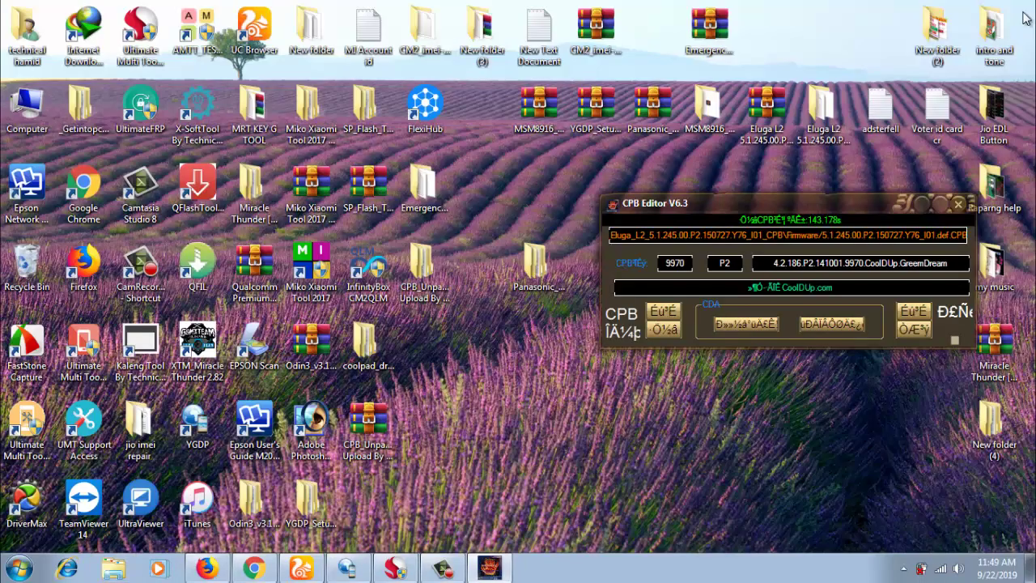
Step: Switch to Ultimate Multi Tool - QcFire and turn off the Auto Loader boot option
click(395, 569)
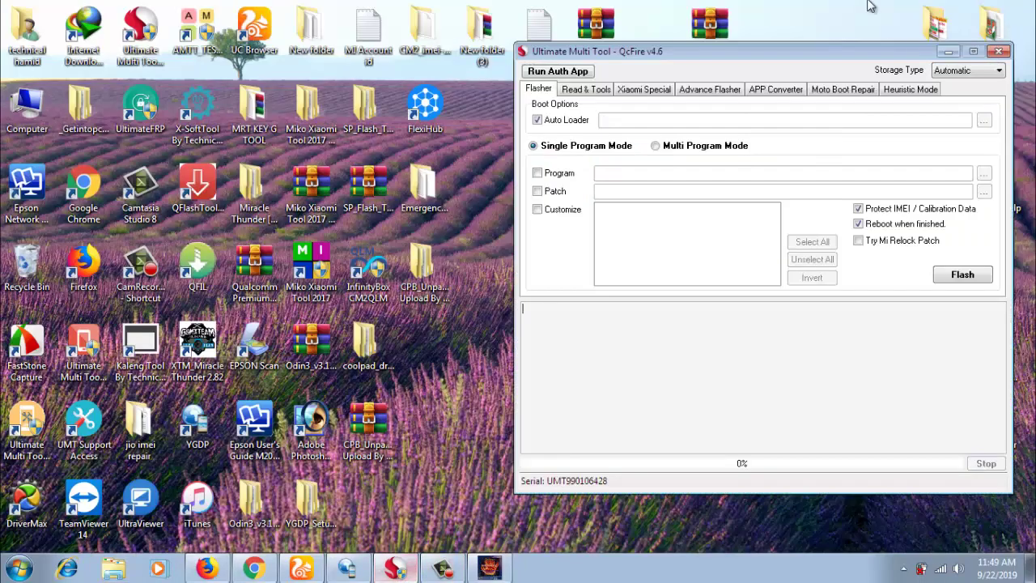
drag(783, 64, 576, 84)
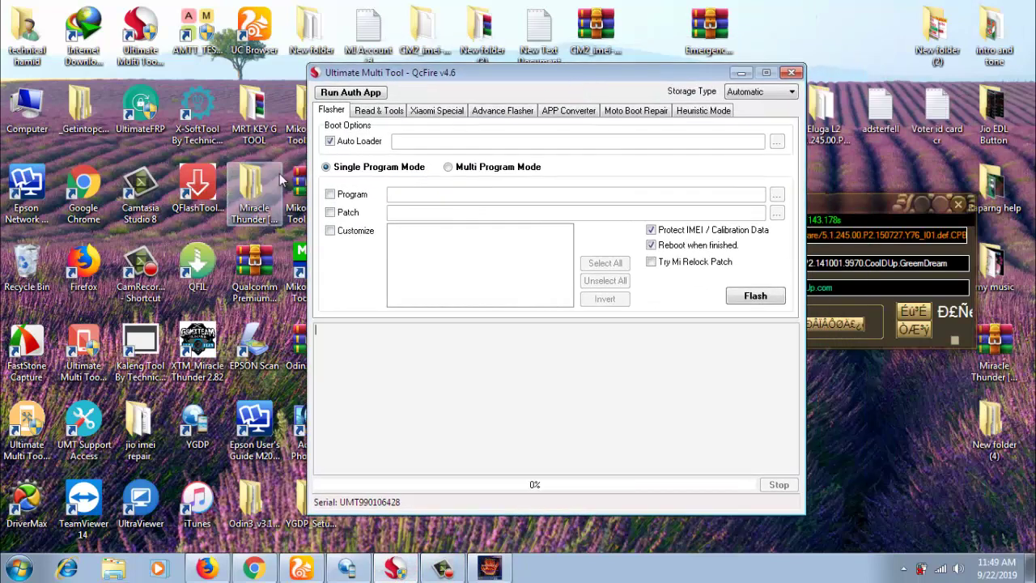
click(330, 142)
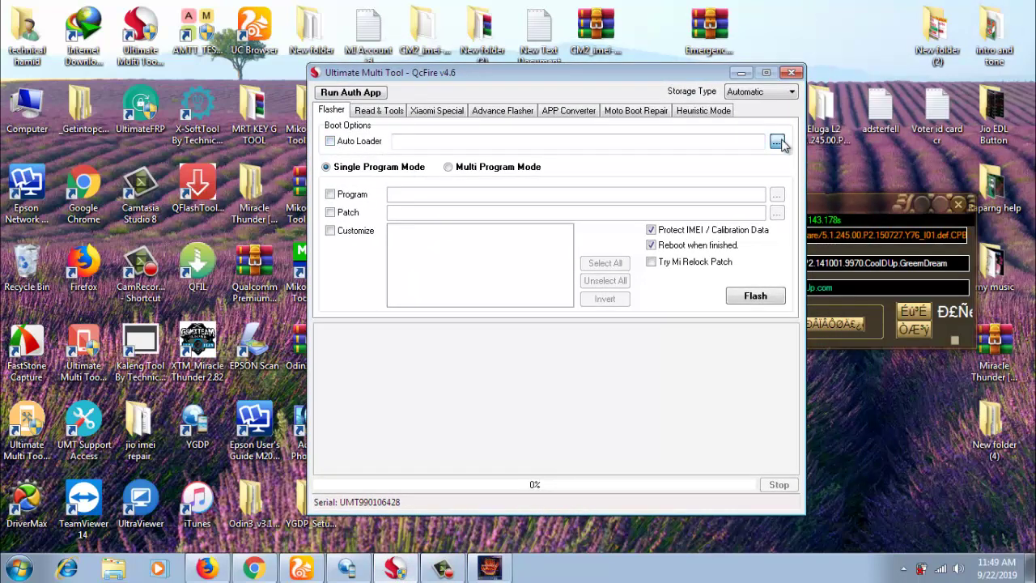
Step: Load prog_emmc_firehose.mbn as the boot loader file from the 5.1.245.00.P2.150727.Y76_I01.def.CPB_Unpacked folder inside the desktop Panasonic Eluga L2 firmware folder
click(774, 142)
click(368, 214)
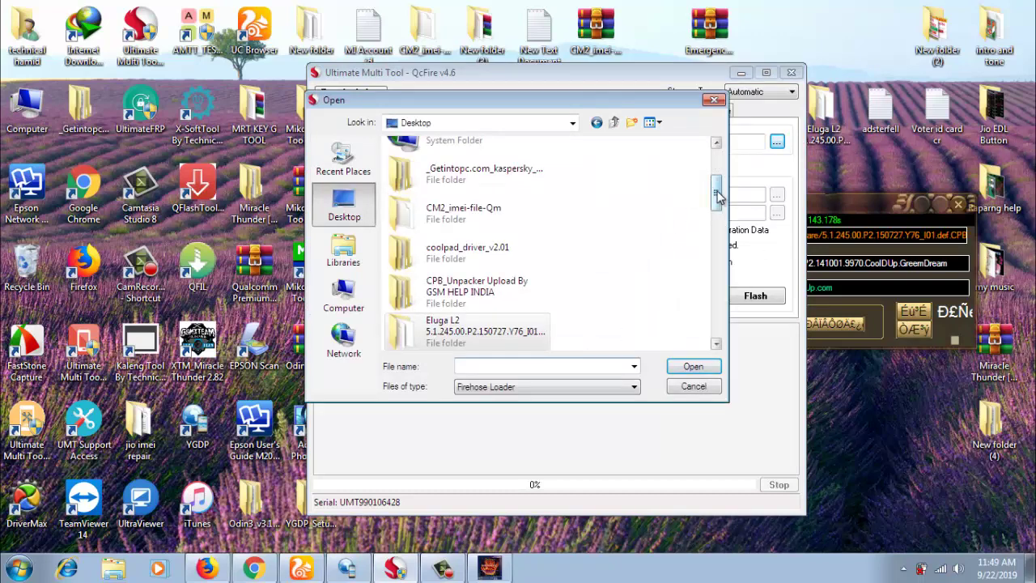
drag(716, 190, 737, 315)
double_click(498, 247)
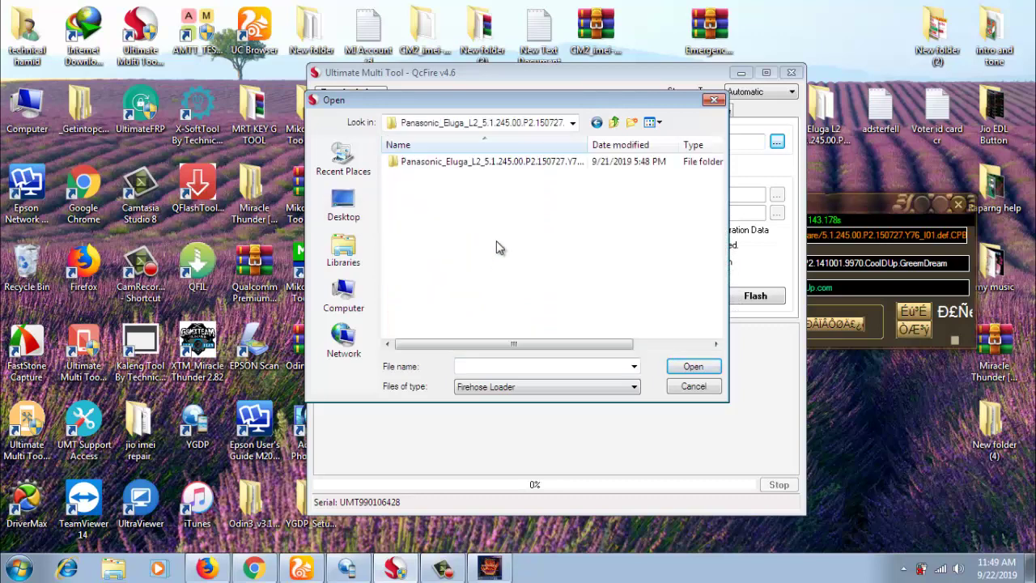
double_click(441, 162)
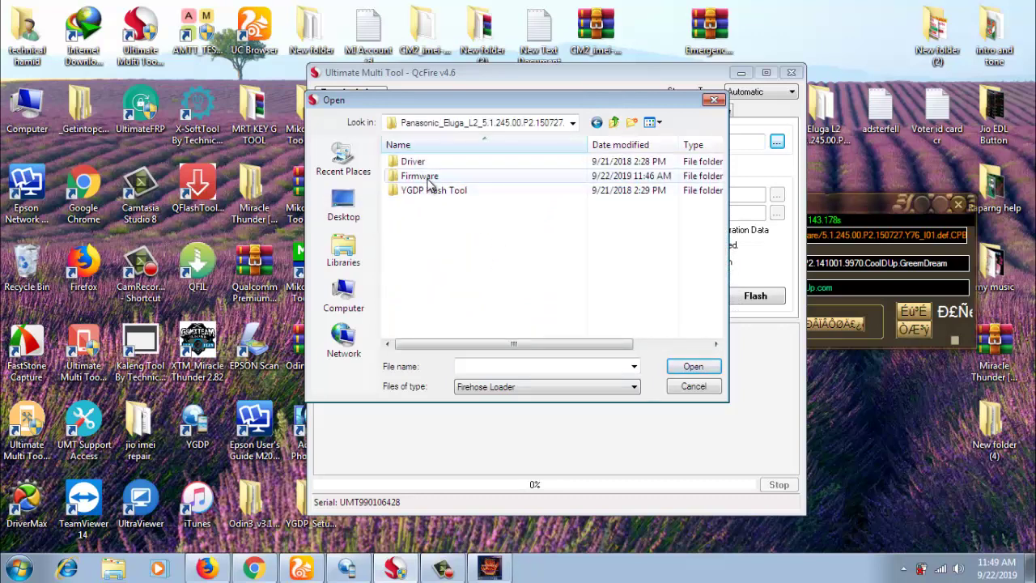
double_click(437, 174)
click(459, 163)
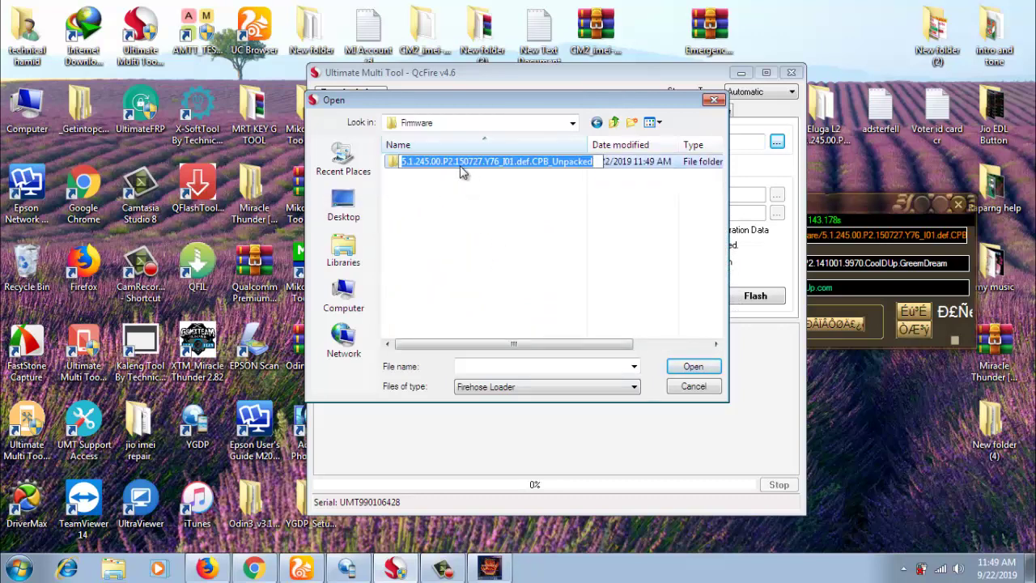
double_click(477, 166)
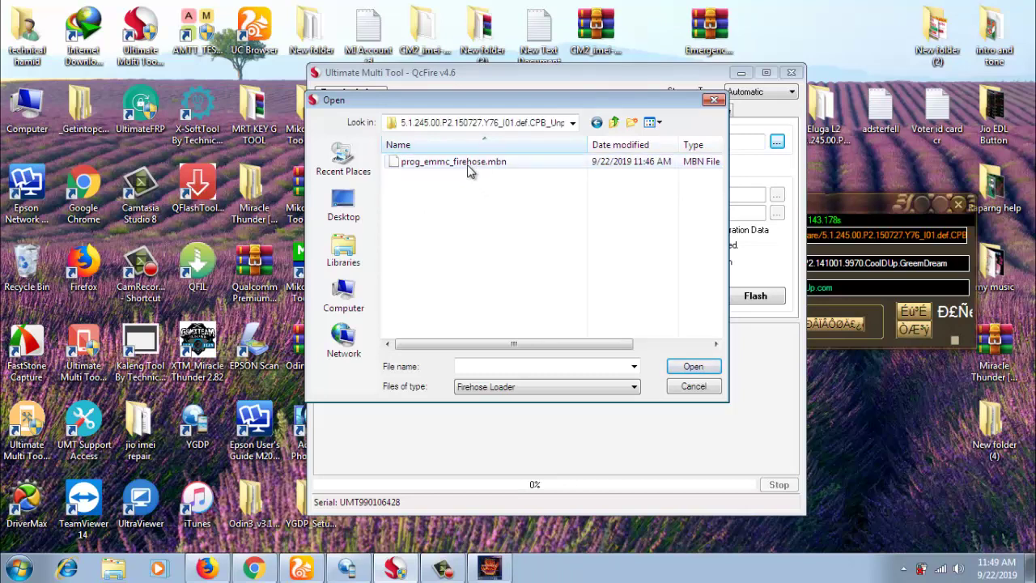
double_click(454, 162)
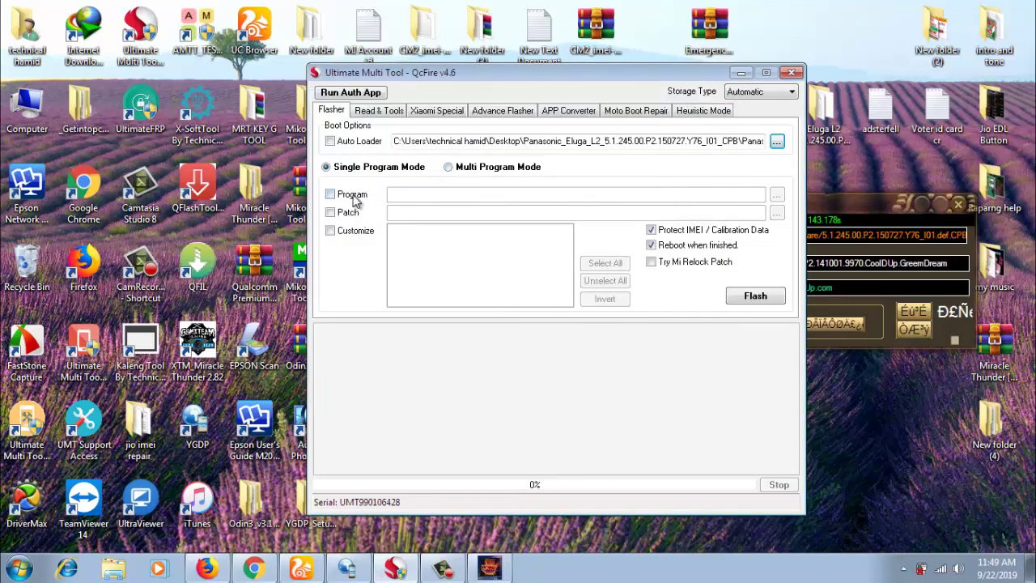
Step: Enable the Program option and load the rawprogram0 XML file from the CPB_Unpacked folder
click(343, 198)
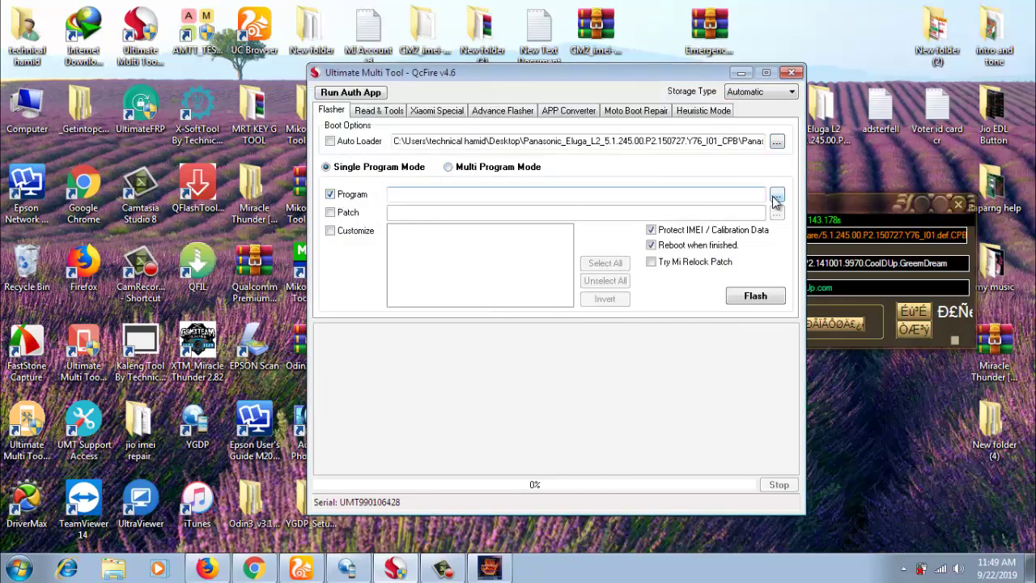
click(776, 196)
click(343, 209)
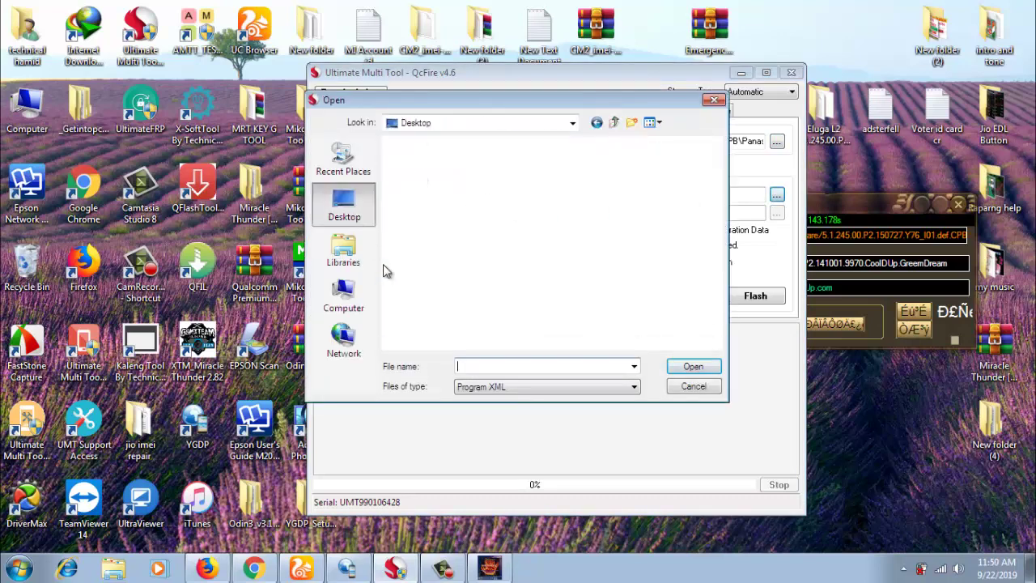
click(480, 346)
double_click(490, 323)
double_click(414, 165)
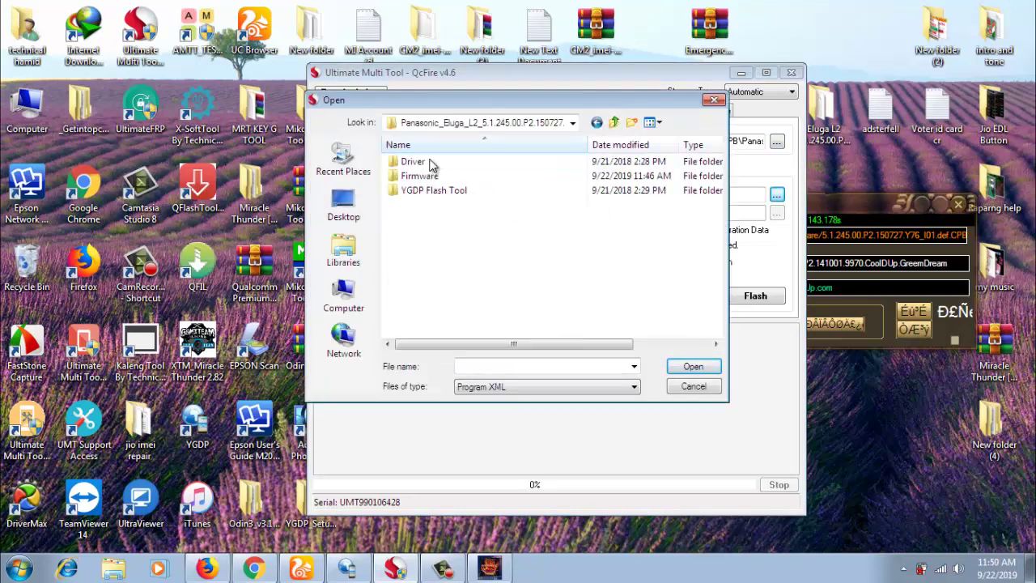
double_click(419, 176)
double_click(418, 164)
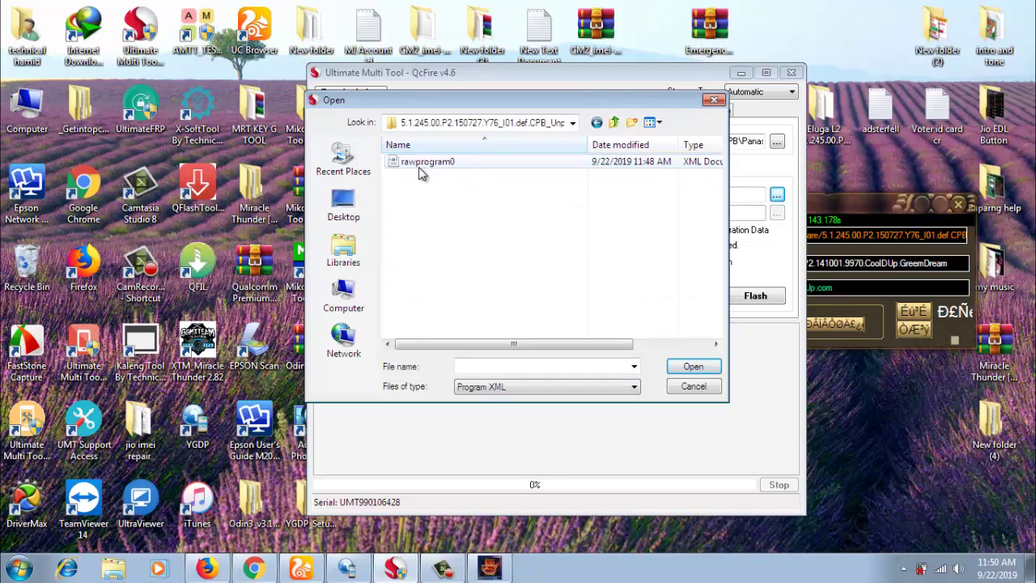
double_click(418, 165)
Step: Enable the Patch option and load the patch0 XML file from the CPB_Unpacked folder
click(343, 215)
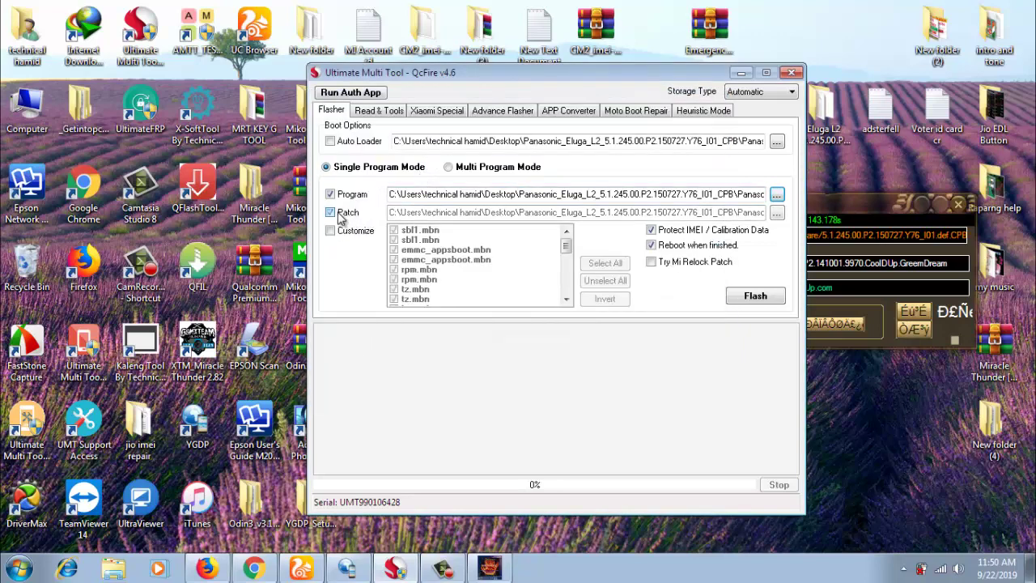
click(776, 212)
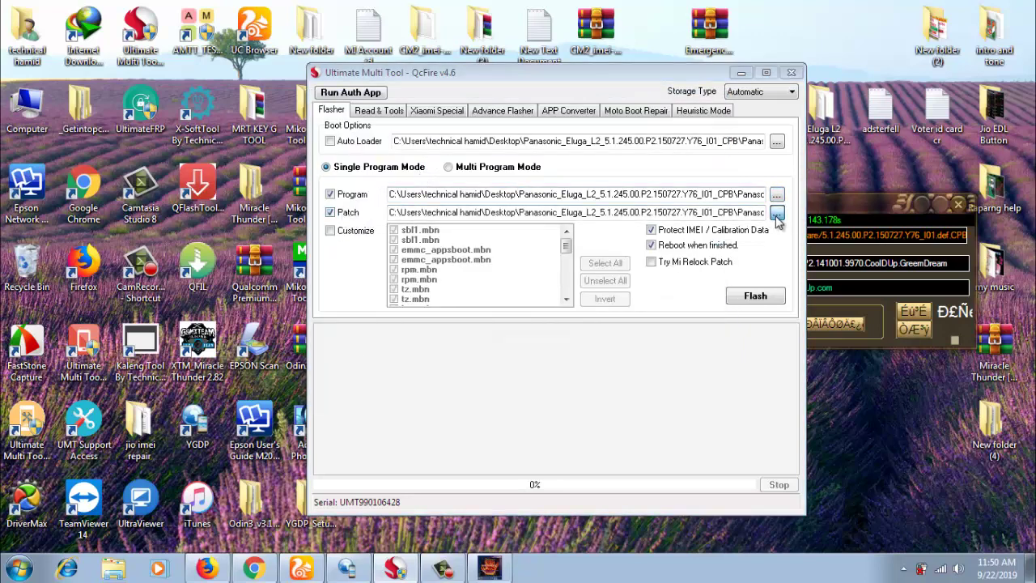
click(344, 202)
drag(712, 153, 710, 306)
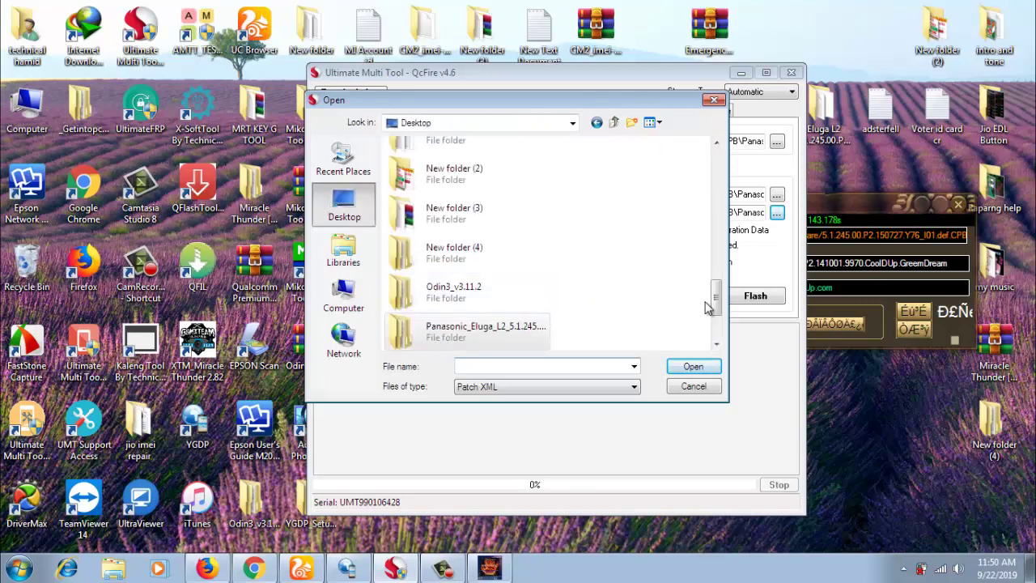
double_click(495, 337)
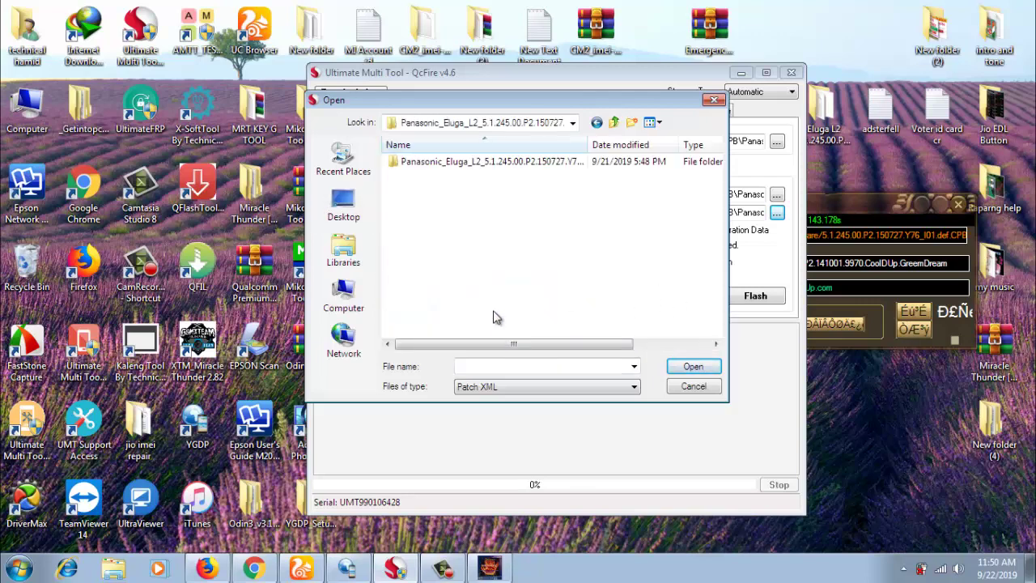
double_click(440, 168)
double_click(439, 173)
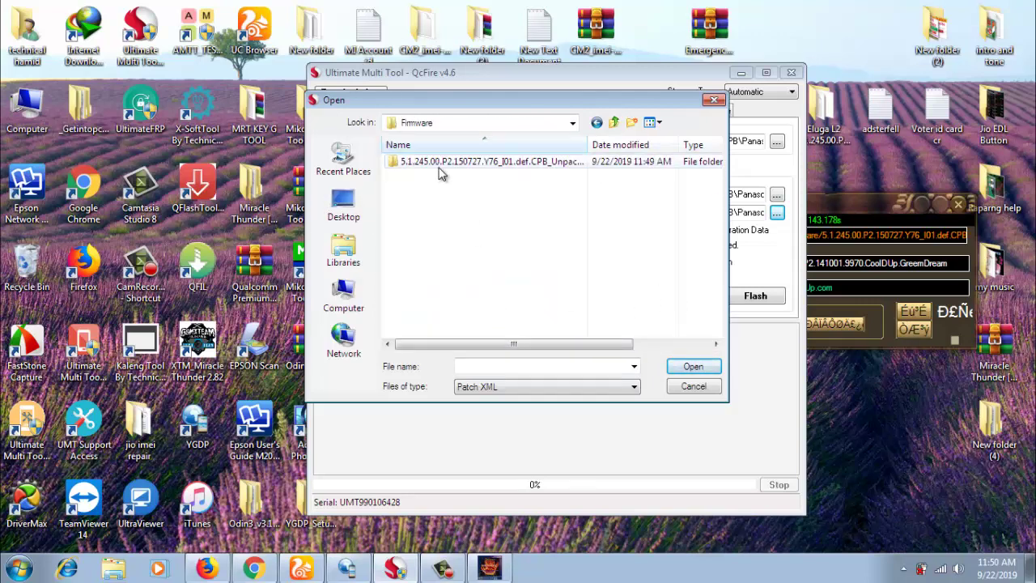
double_click(437, 162)
double_click(439, 167)
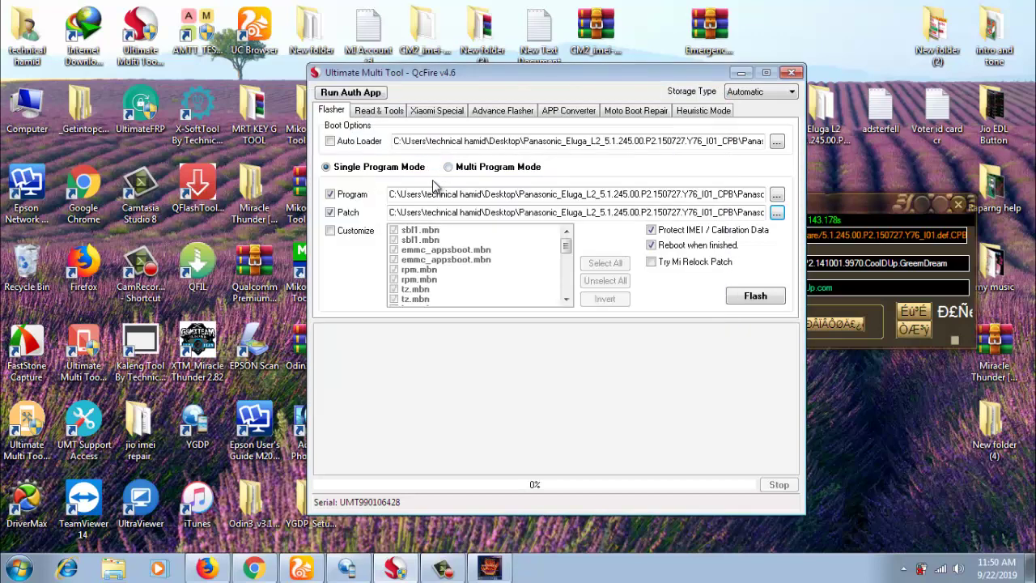
drag(555, 74, 458, 86)
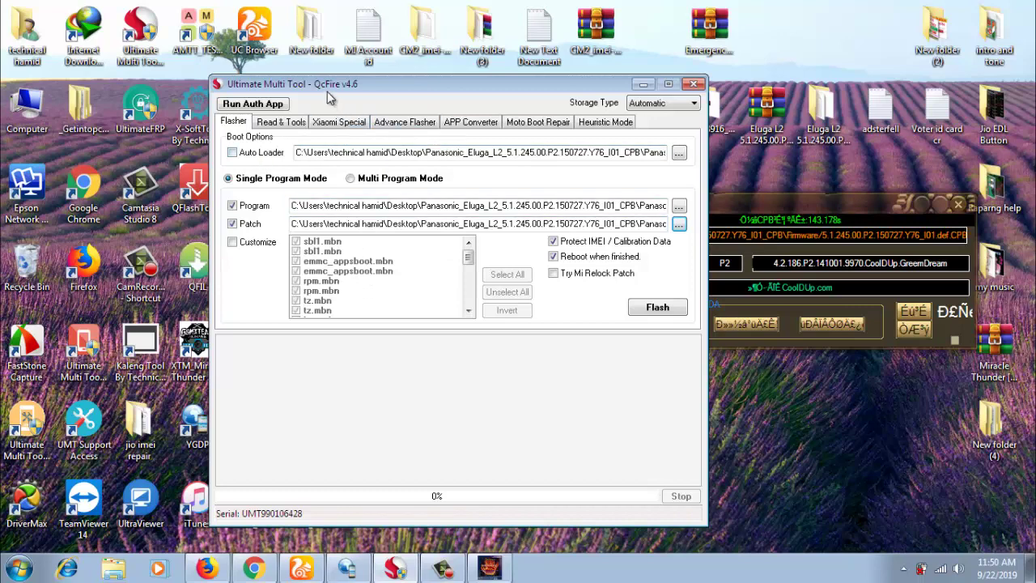
drag(413, 93, 453, 91)
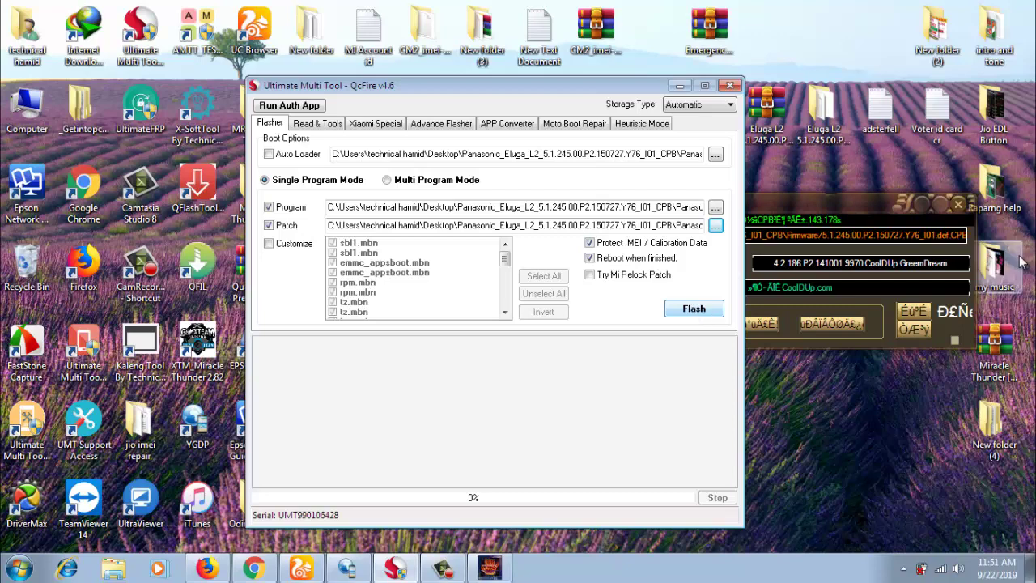
click(869, 207)
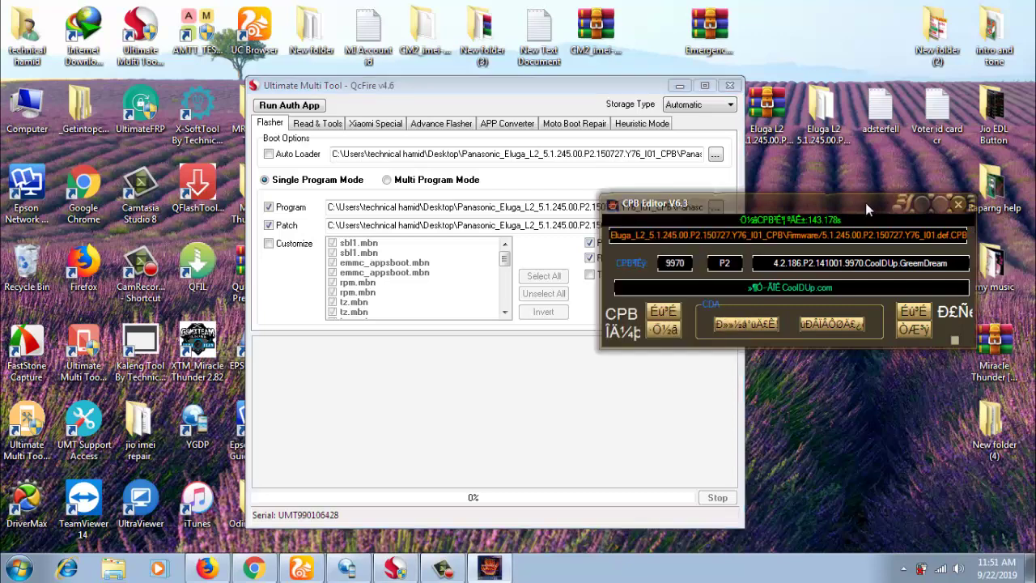